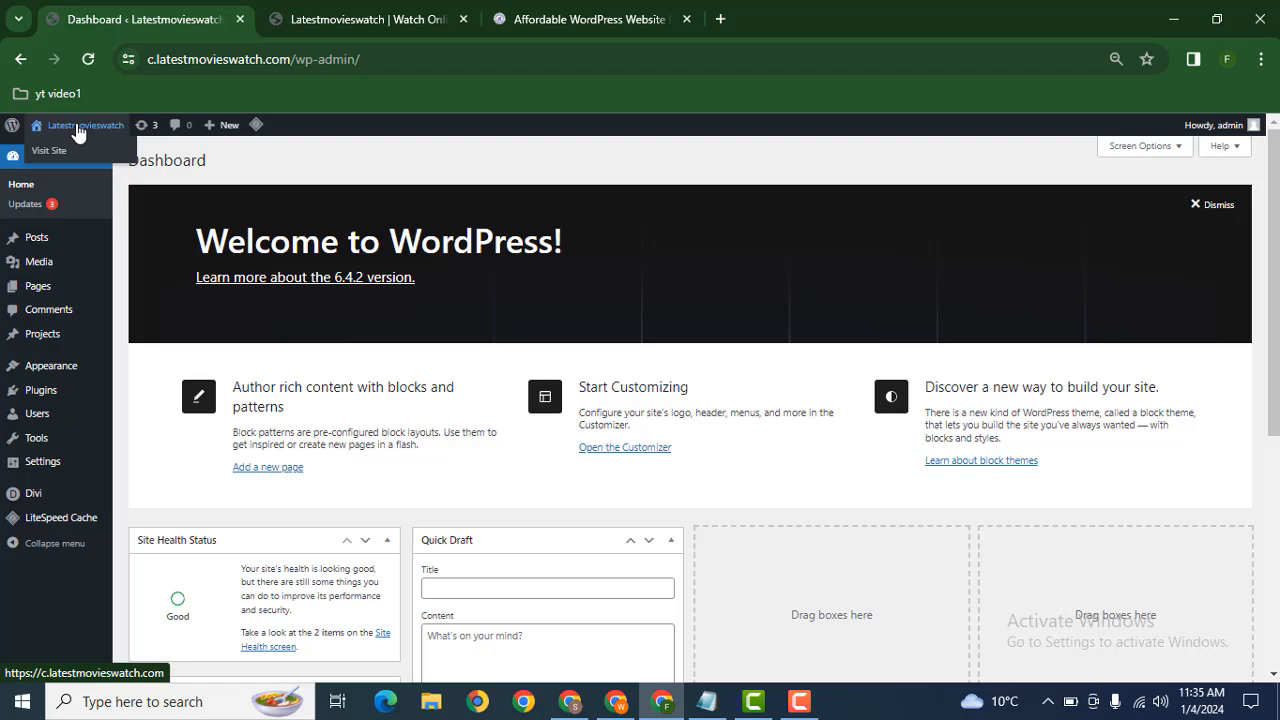
Step: Open the site's front page in a new tab and launch the Visual Builder for it
middle_click(78, 130)
click(272, 12)
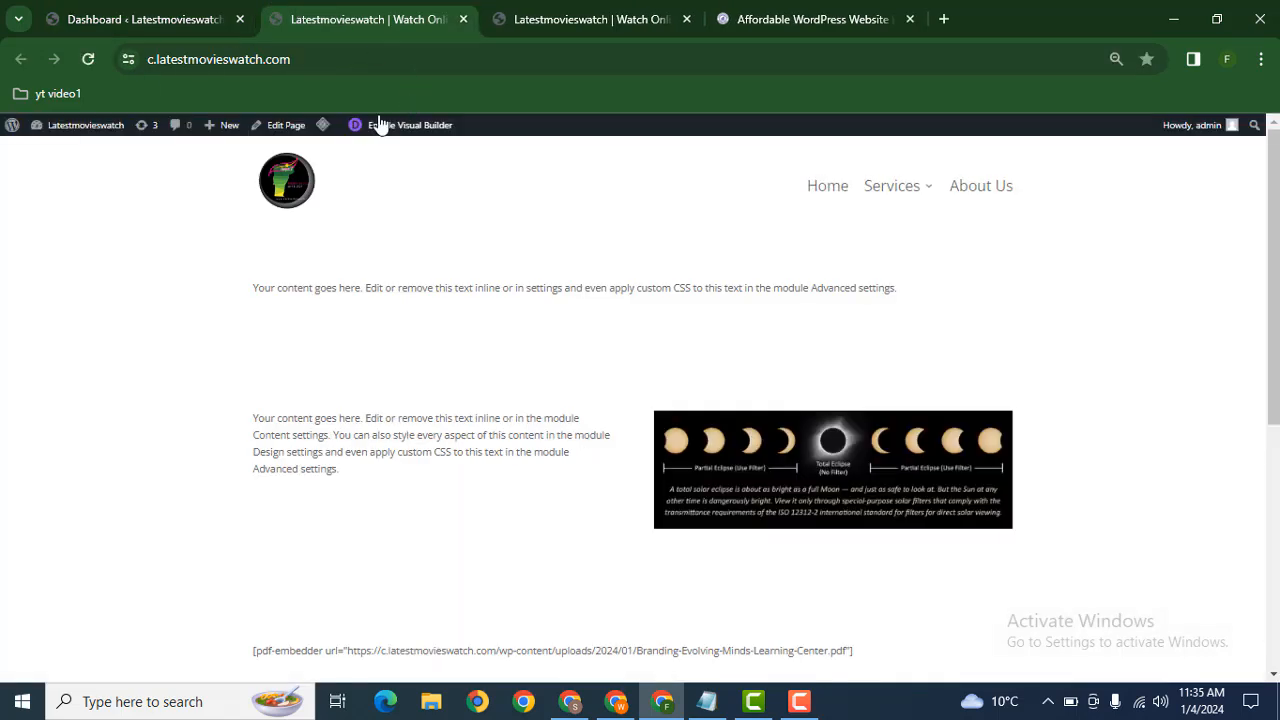
middle_click(380, 125)
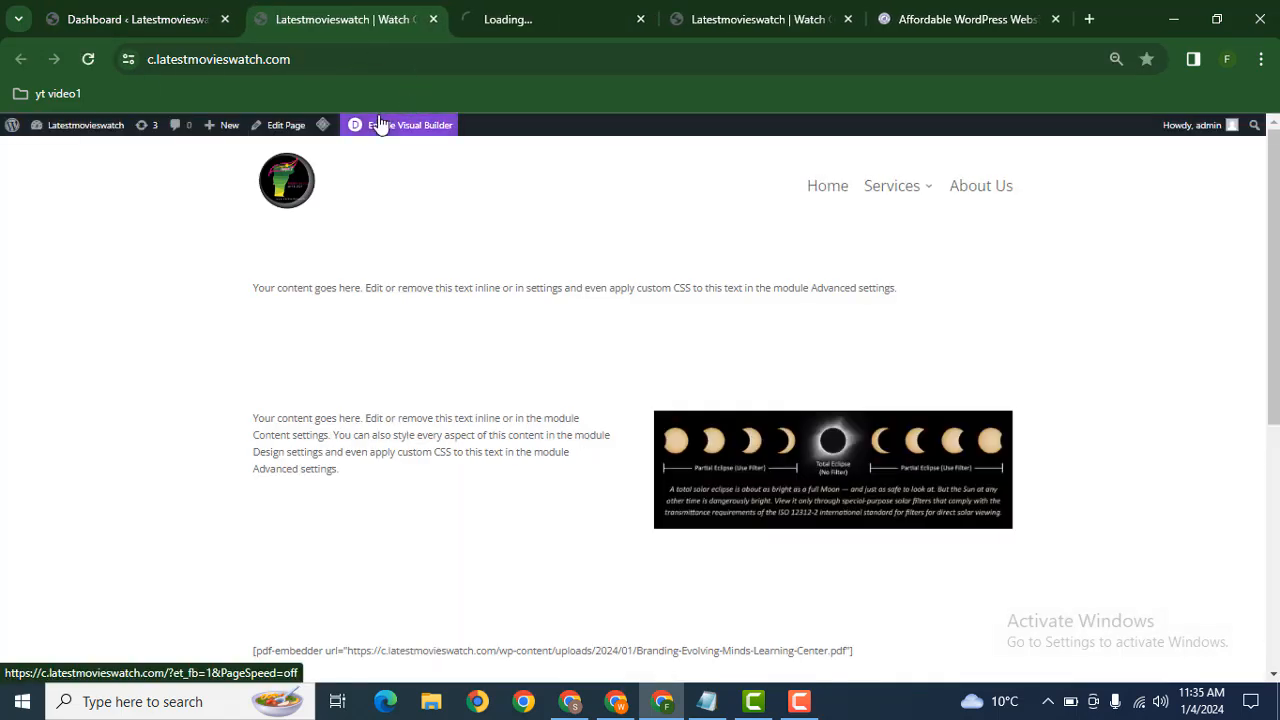
middle_click(380, 125)
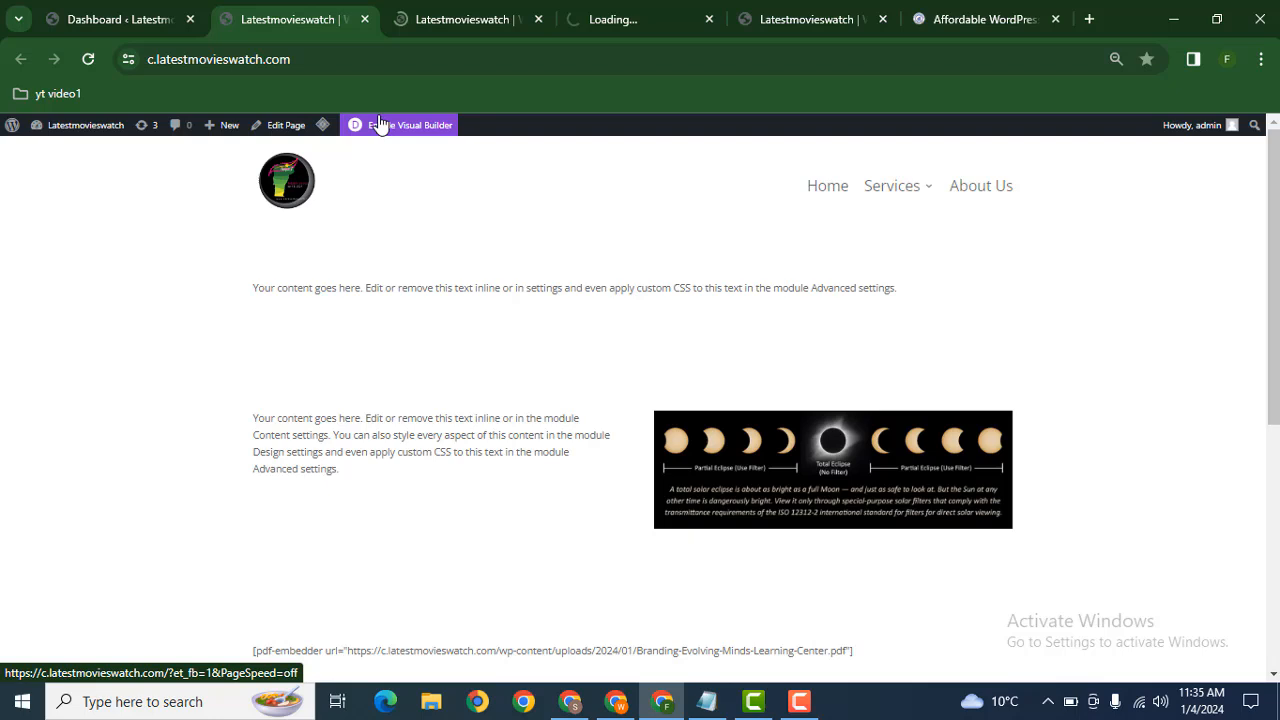
click(536, 19)
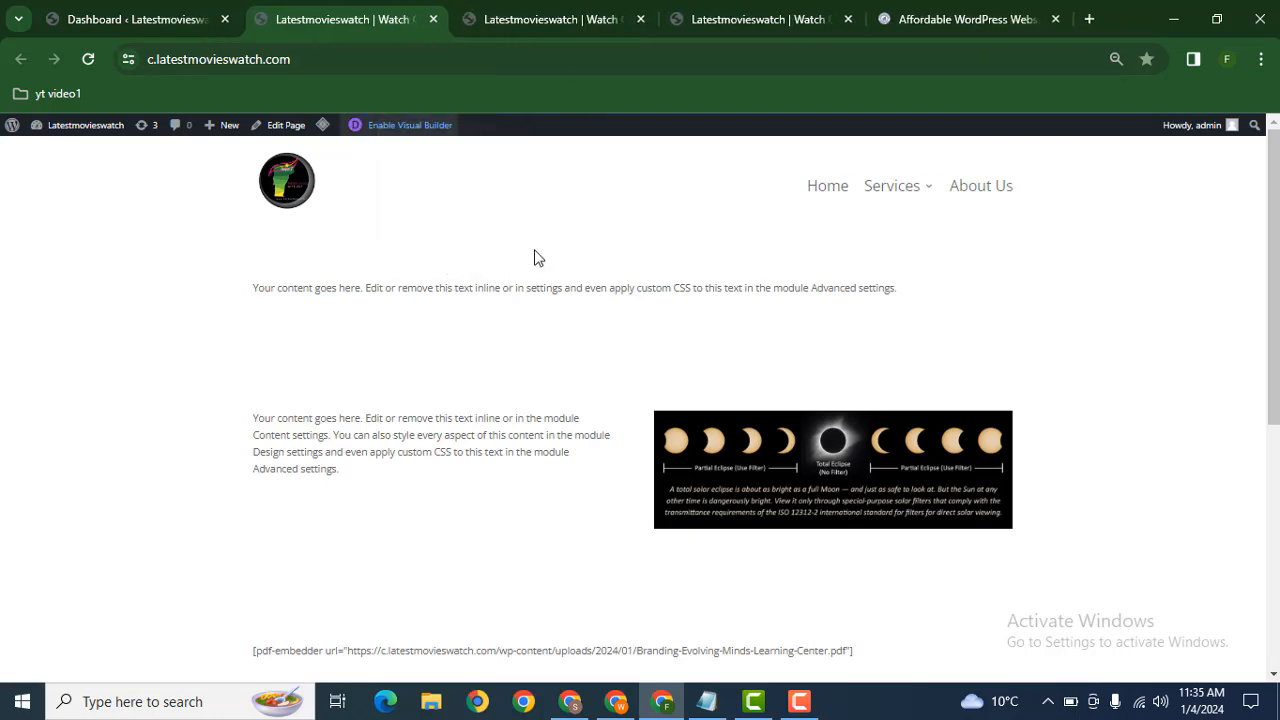
click(516, 8)
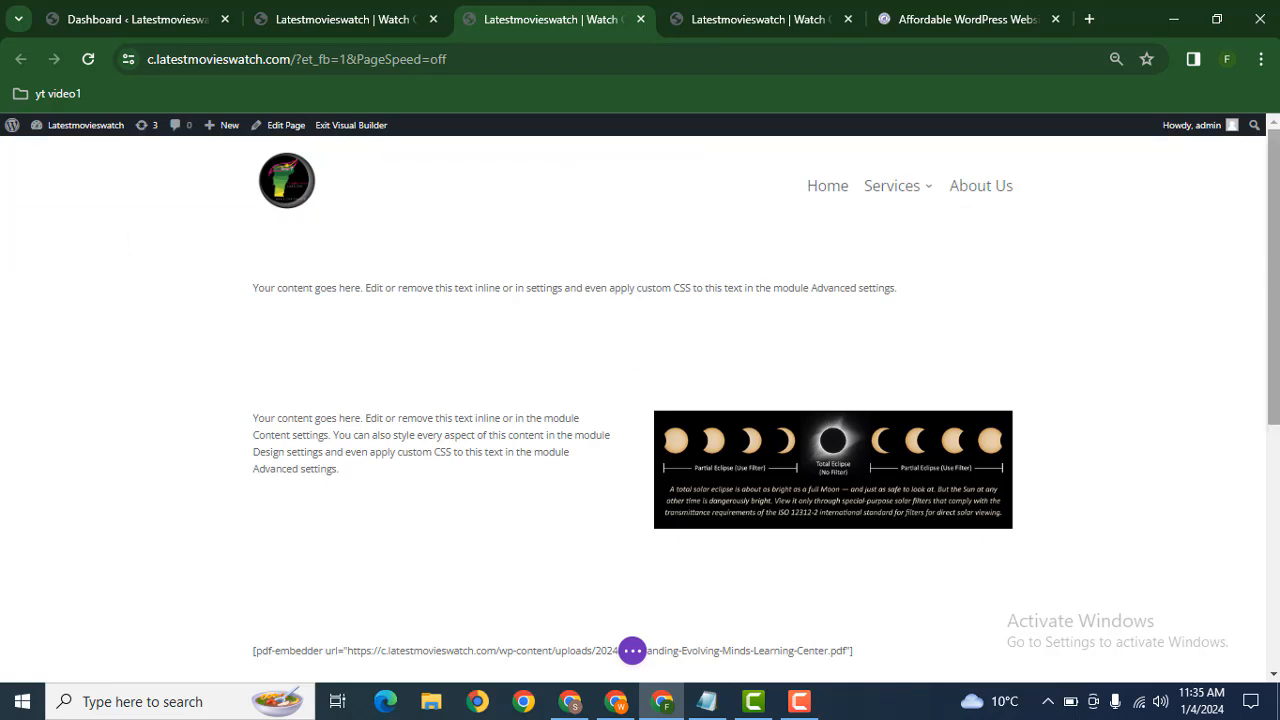
Step: Insert a regular section with a row of two equal columns below the Latestmovieswatch text section
scroll(552, 391, down, 4)
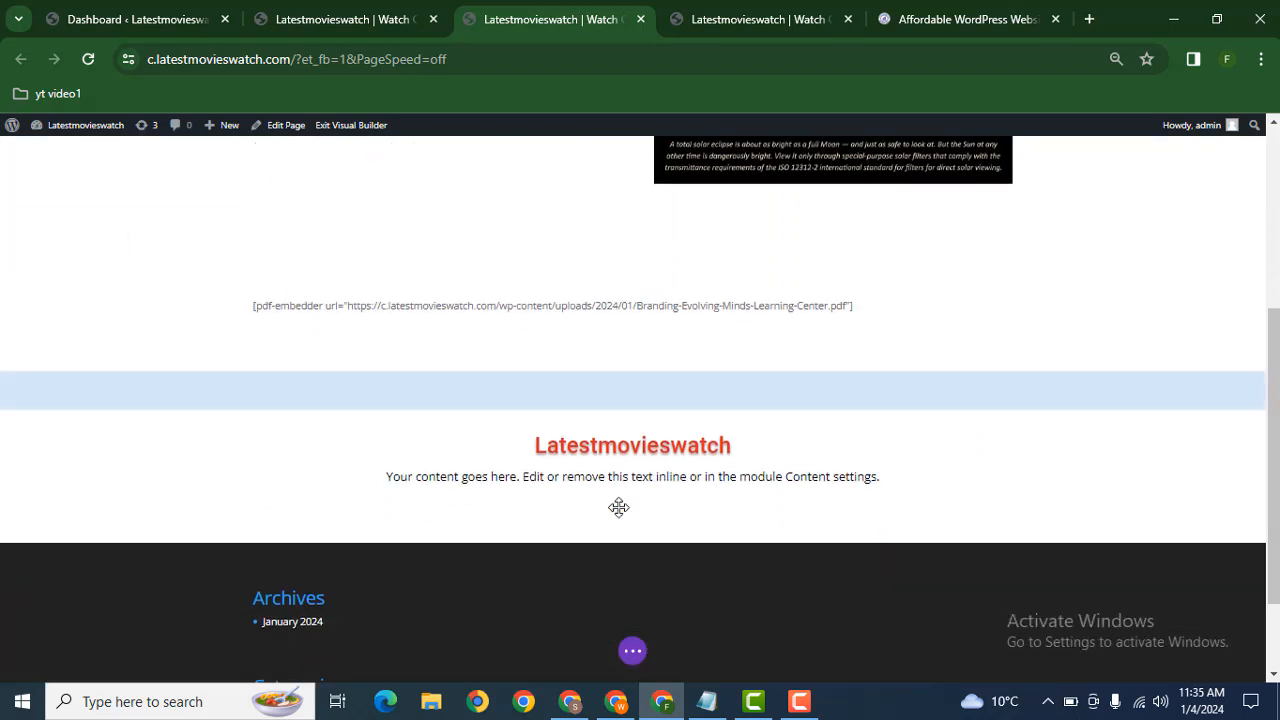
click(631, 537)
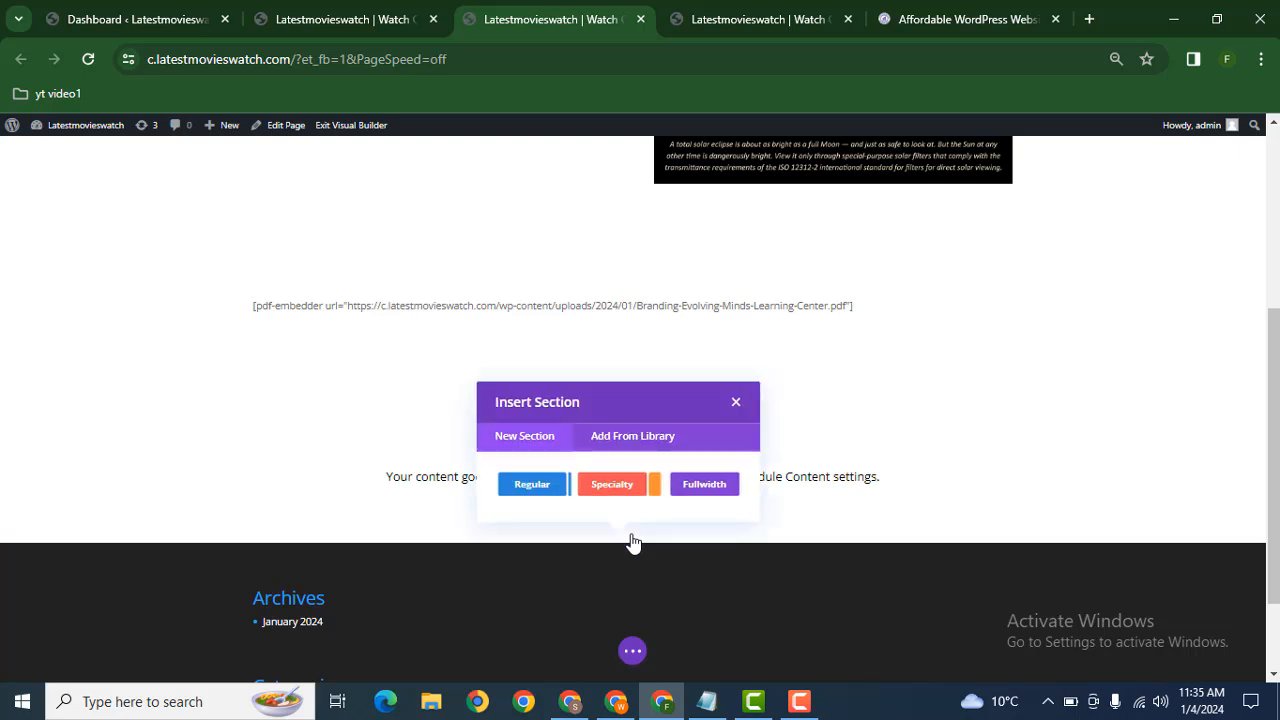
click(541, 486)
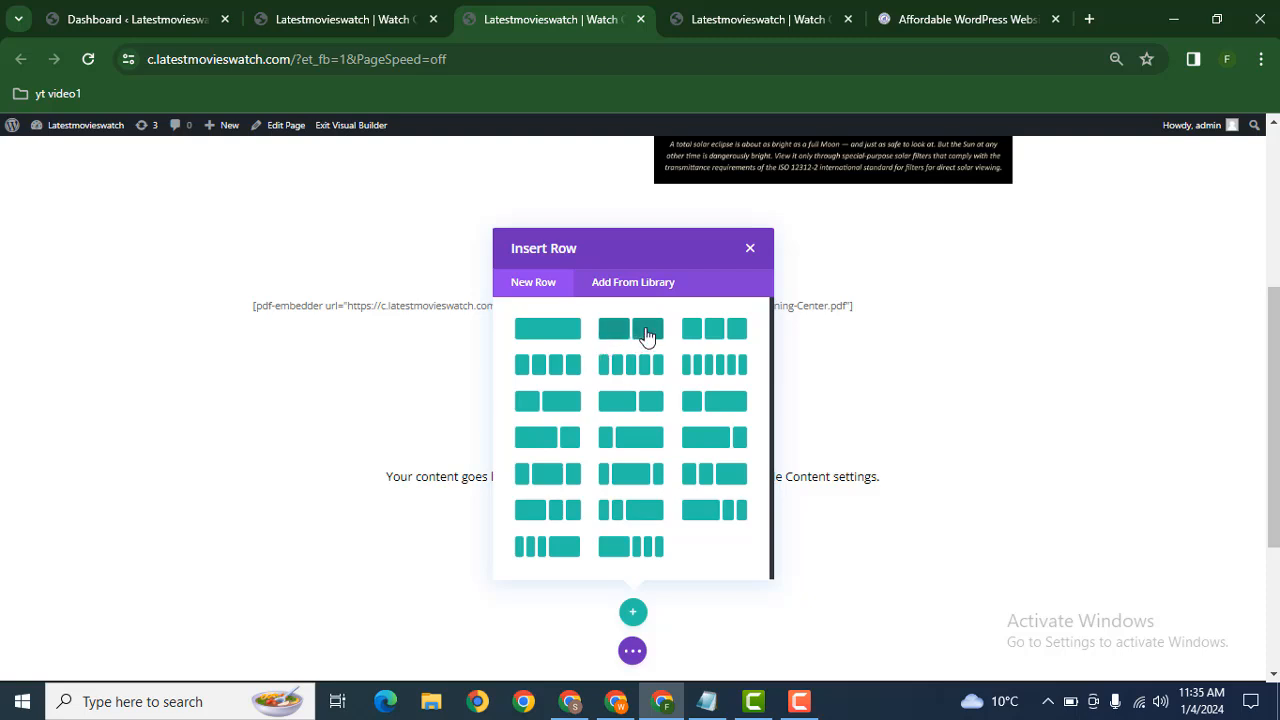
click(646, 336)
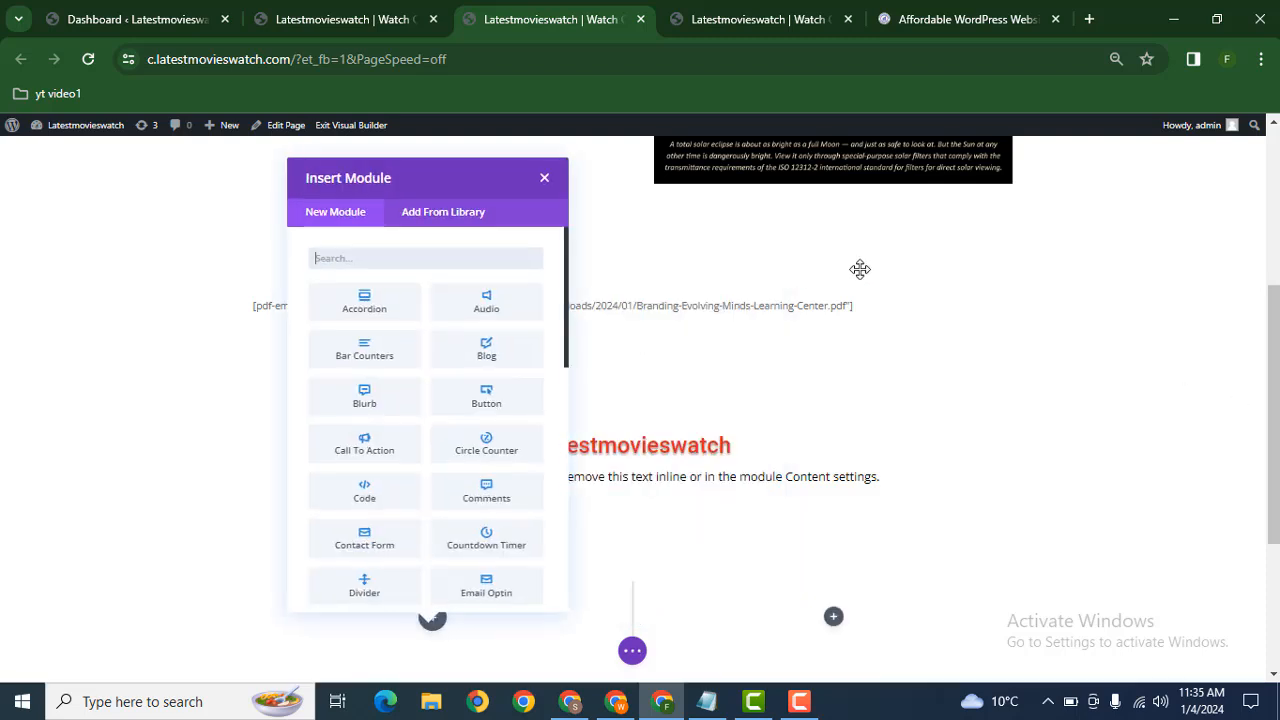
Step: Add an Image module to the new row's second column using the solar eclipse phases picture from the media library
drag(1273, 379, 1273, 426)
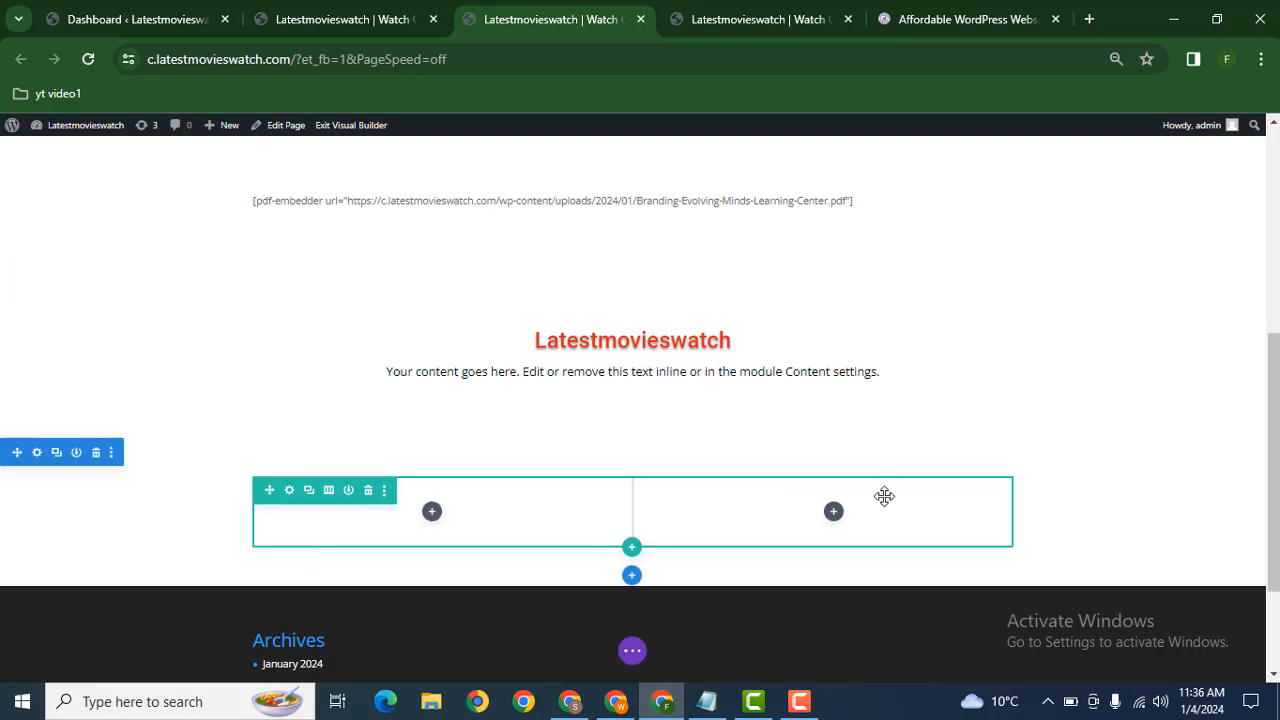
click(832, 511)
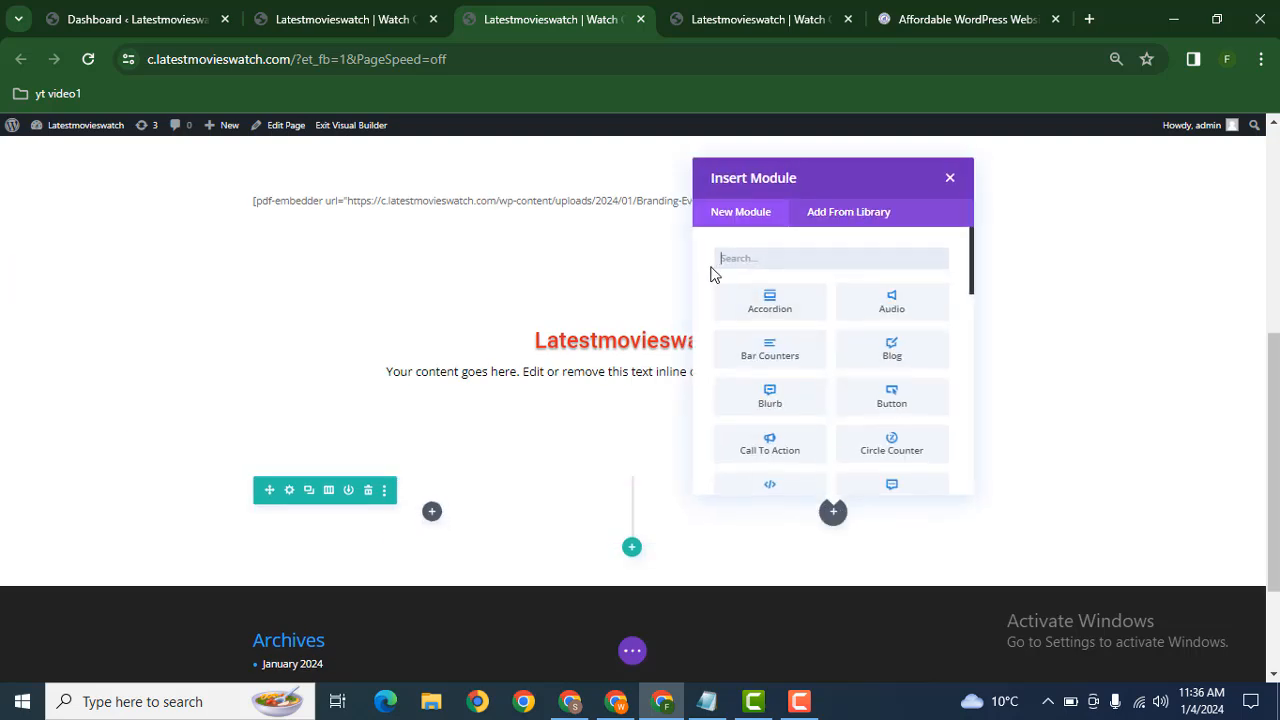
text(ima)
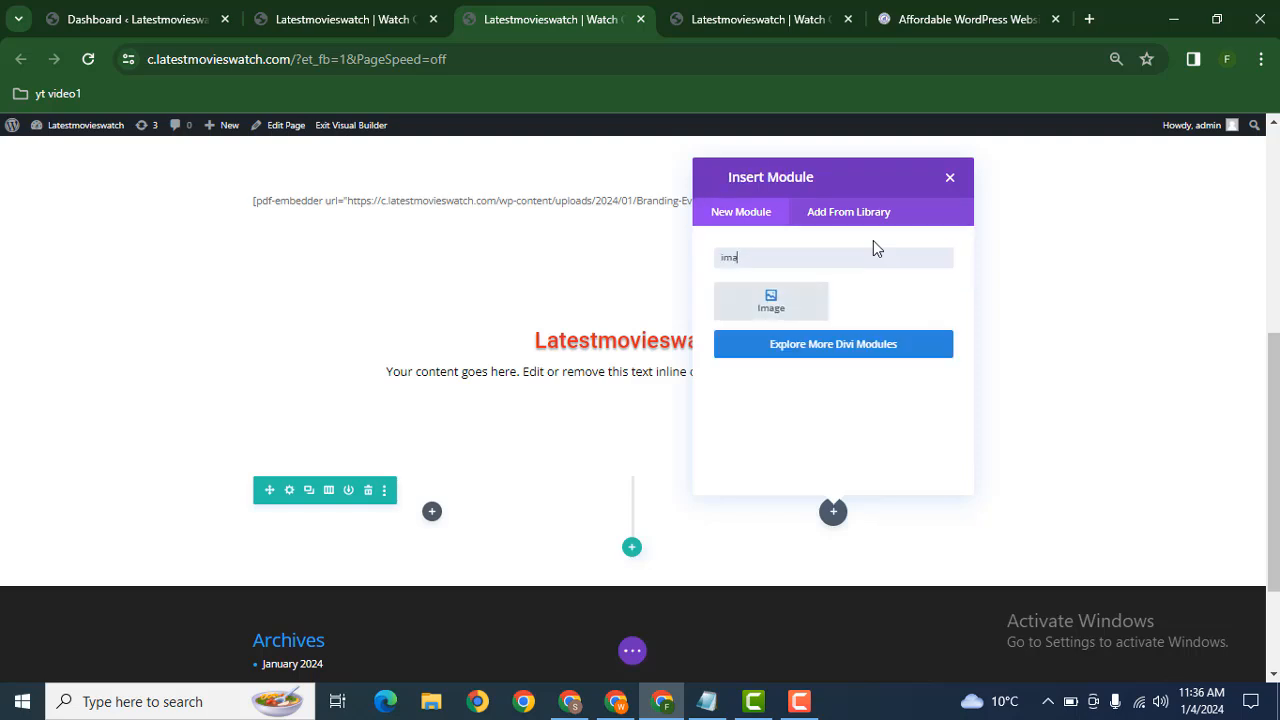
click(795, 307)
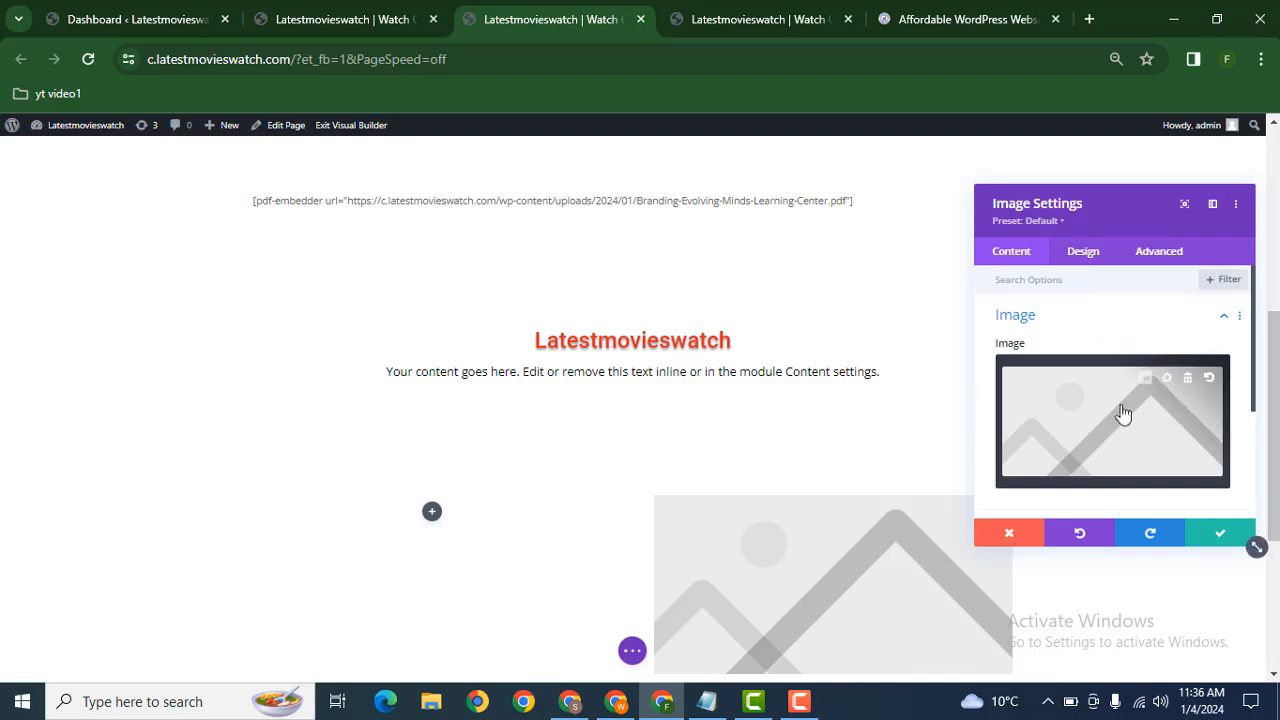
click(1150, 420)
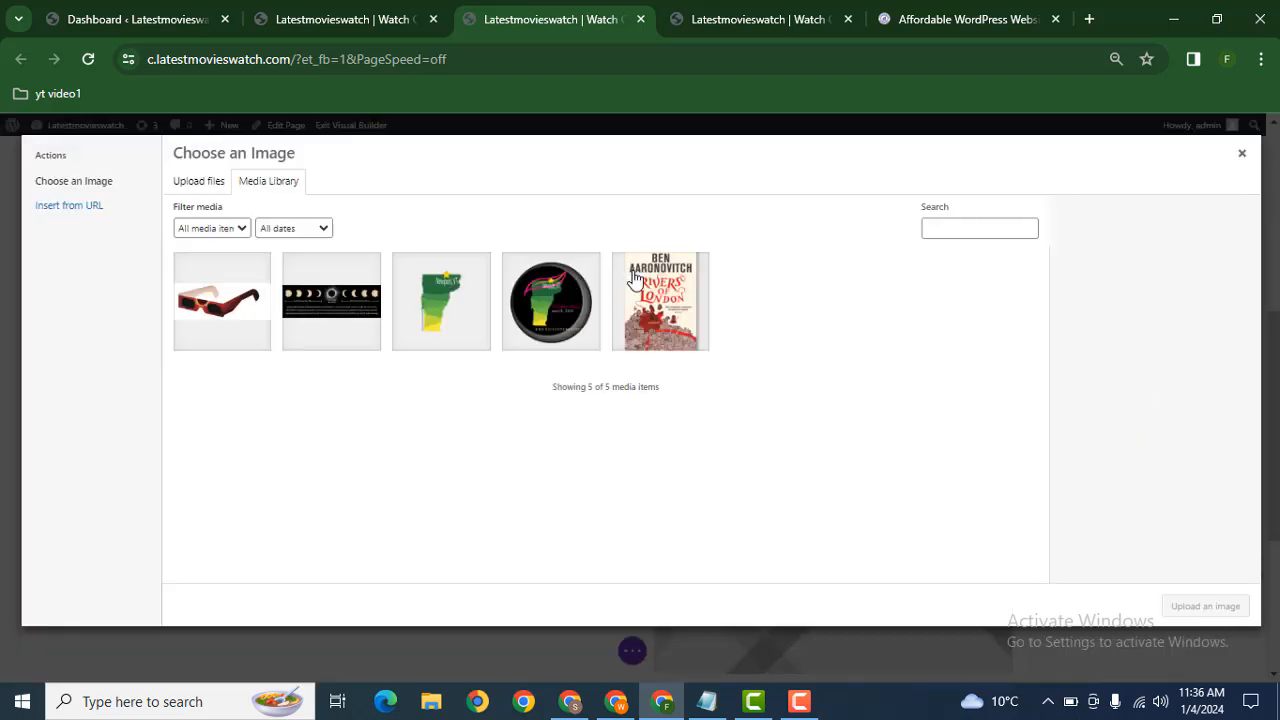
click(368, 305)
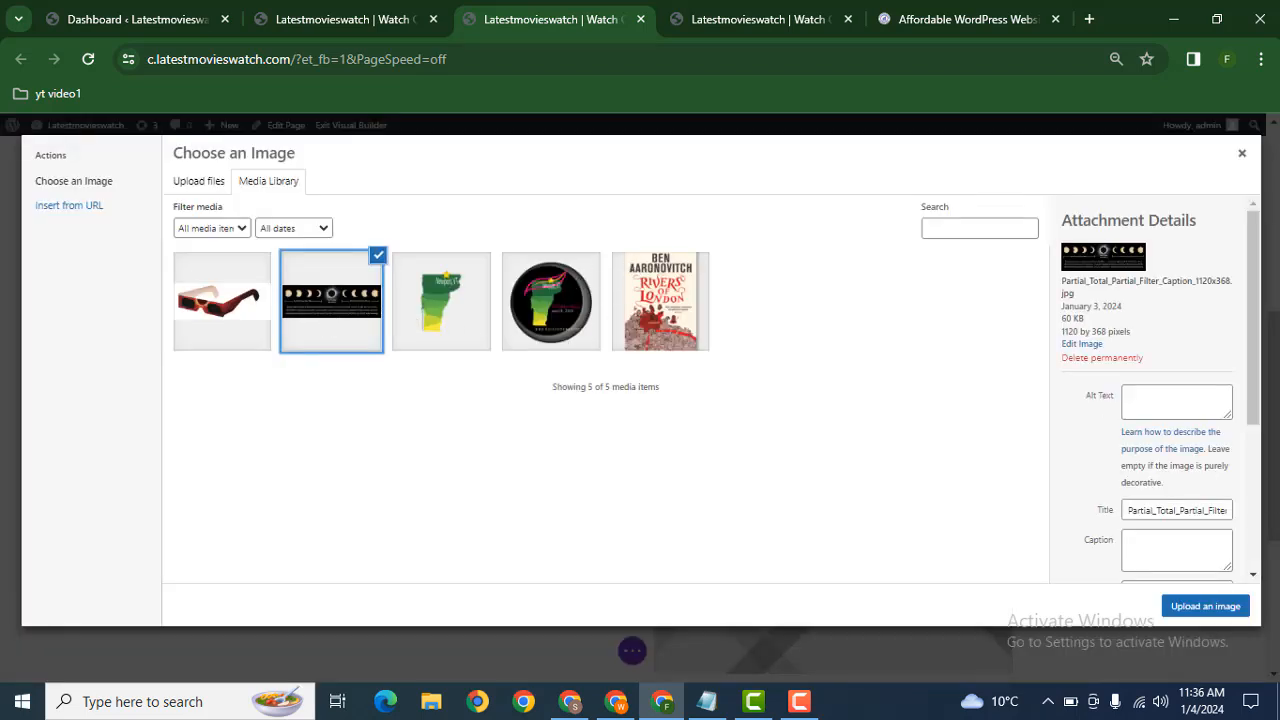
click(1190, 606)
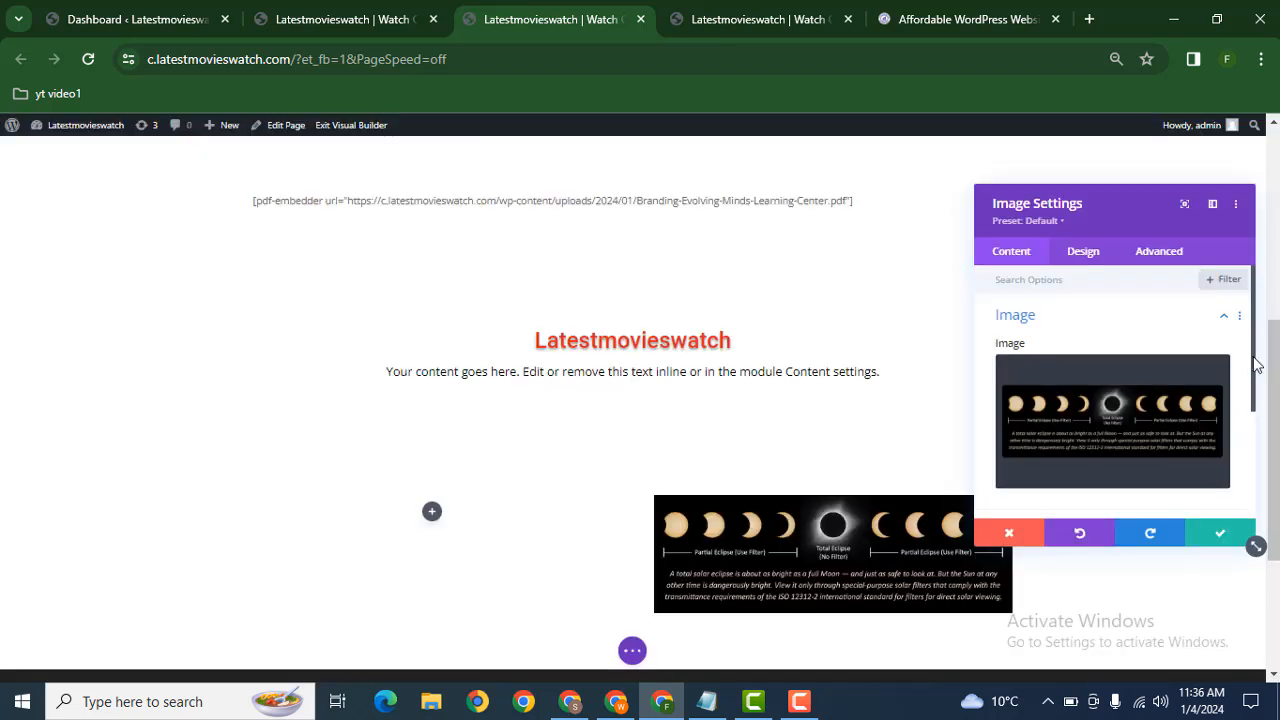
Step: Try the Open in Lightbox link option on the eclipse image and switch it back off
drag(1257, 366, 1257, 428)
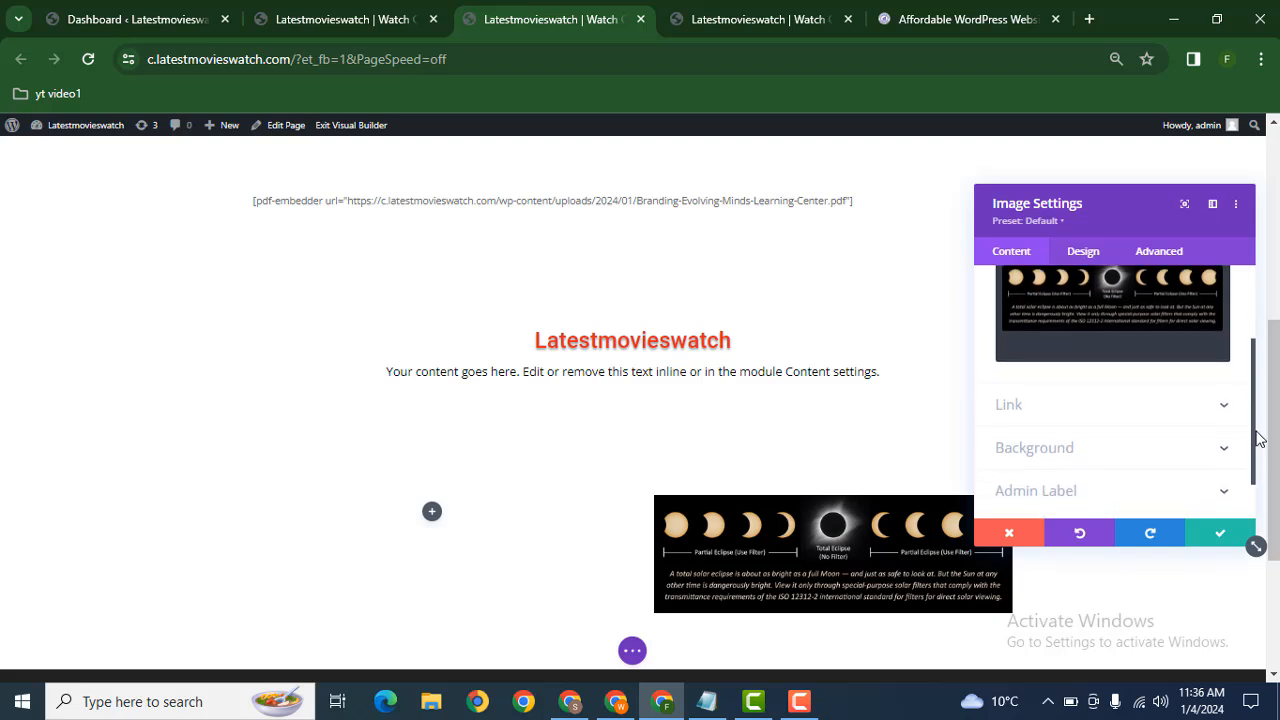
click(1094, 404)
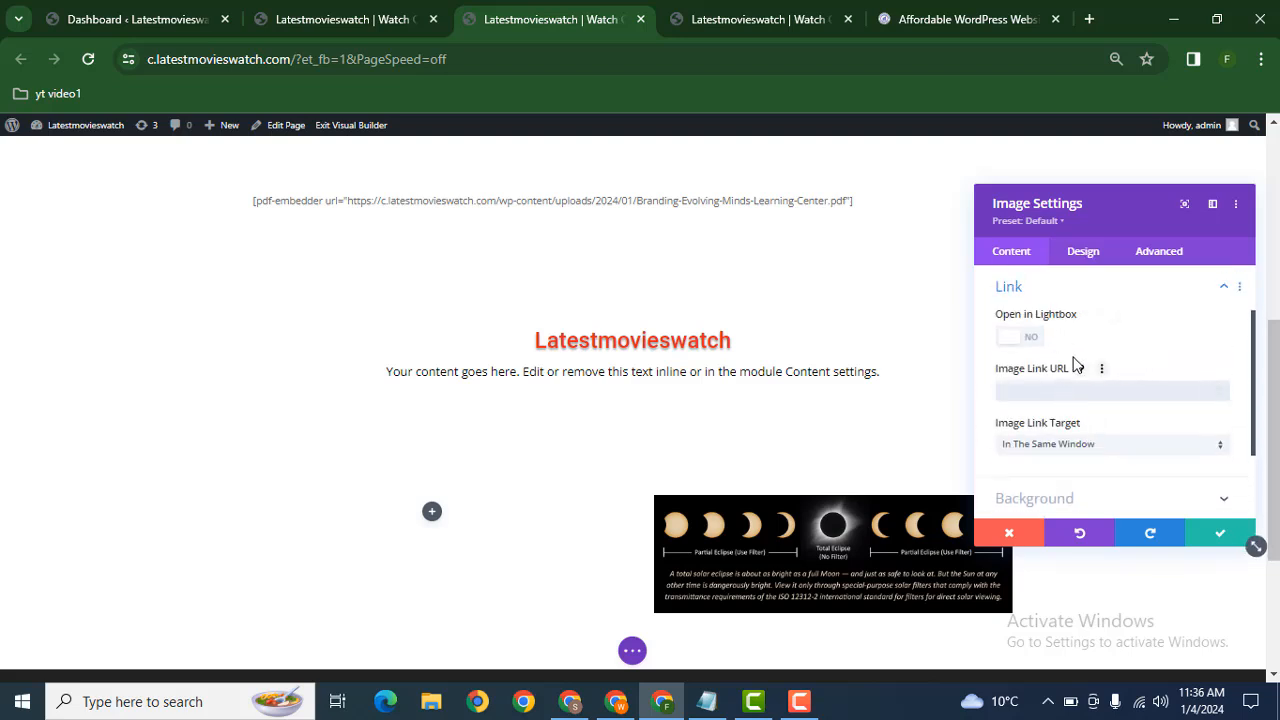
click(1018, 347)
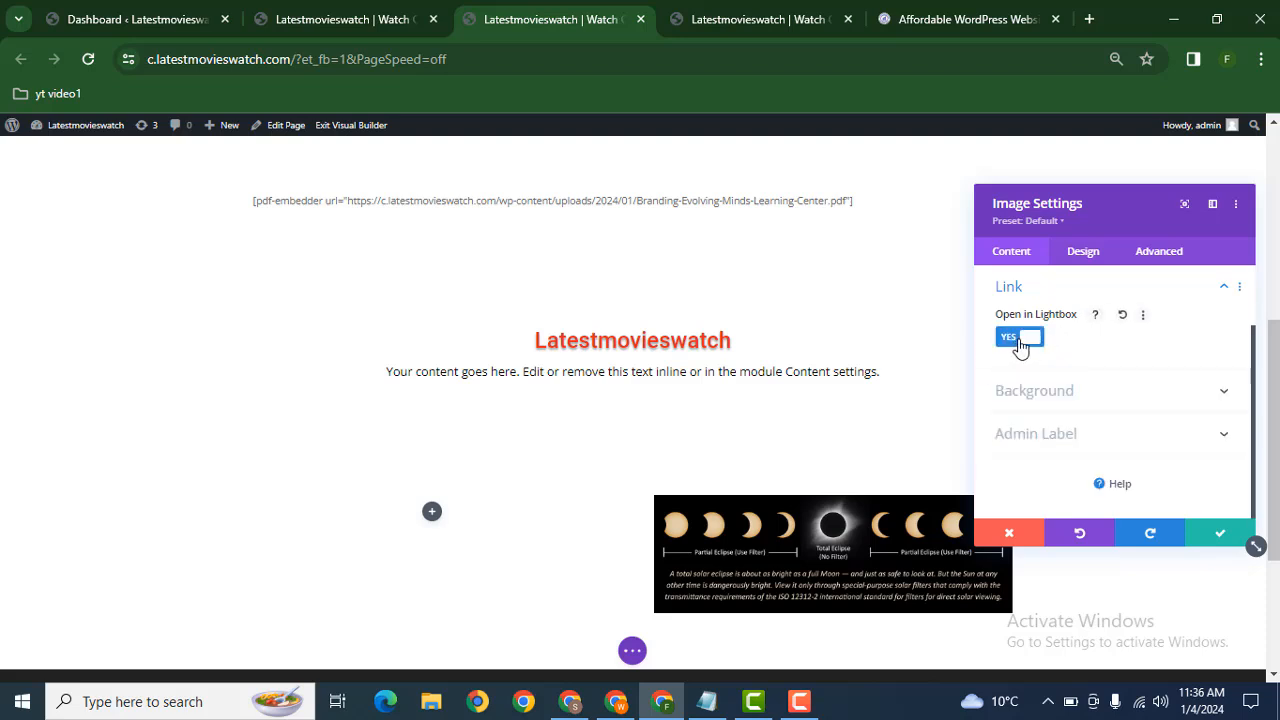
click(1020, 345)
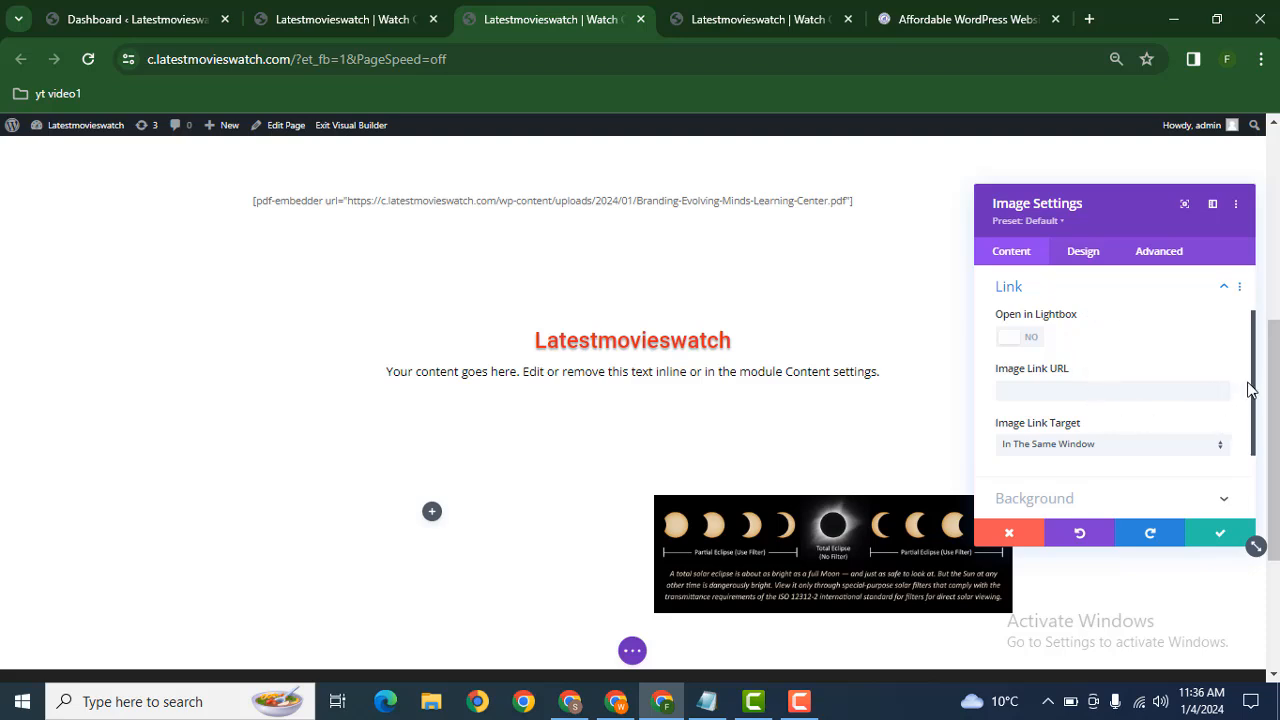
drag(1256, 398, 1235, 328)
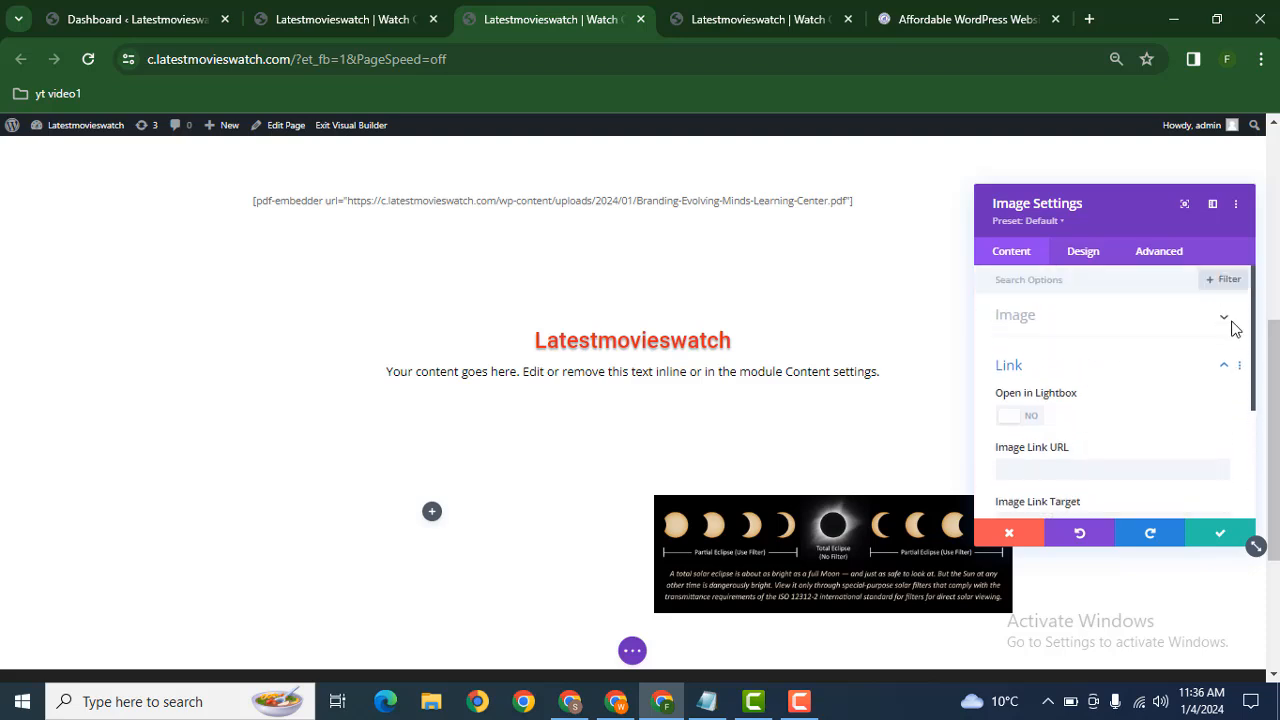
Step: Try centre alignment on the eclipse image and return it to left alignment
click(1073, 258)
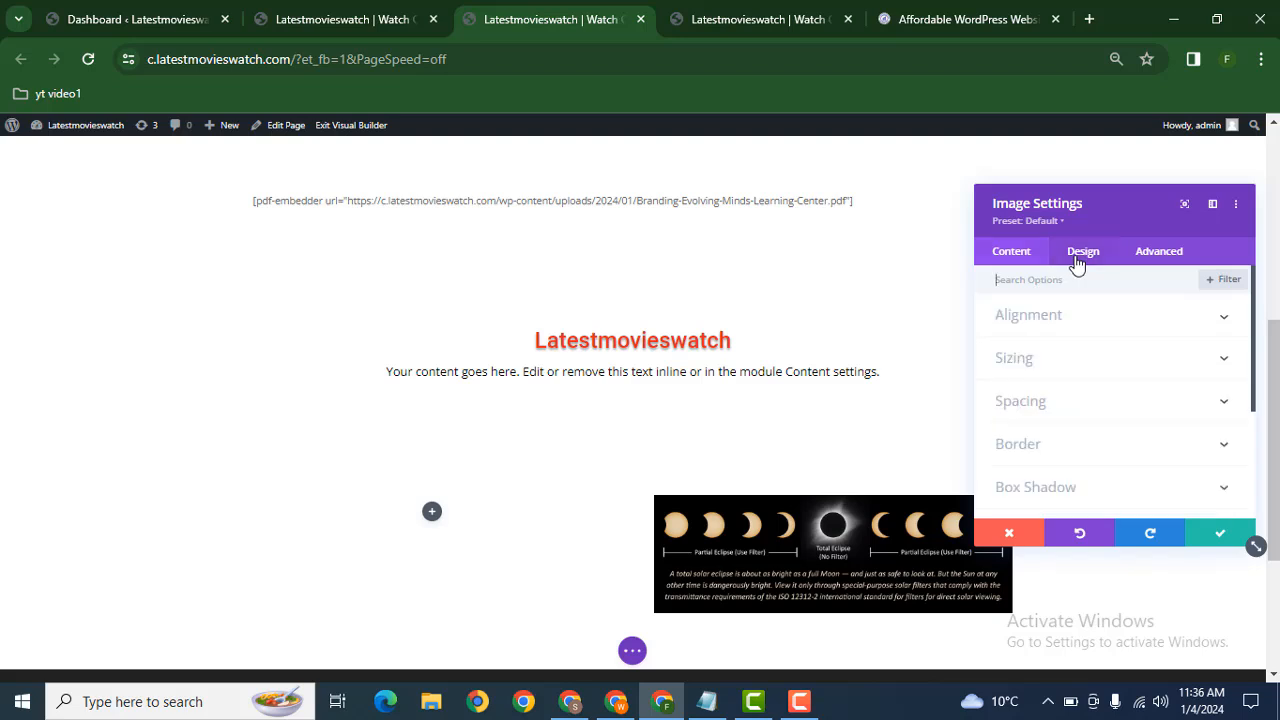
click(1062, 333)
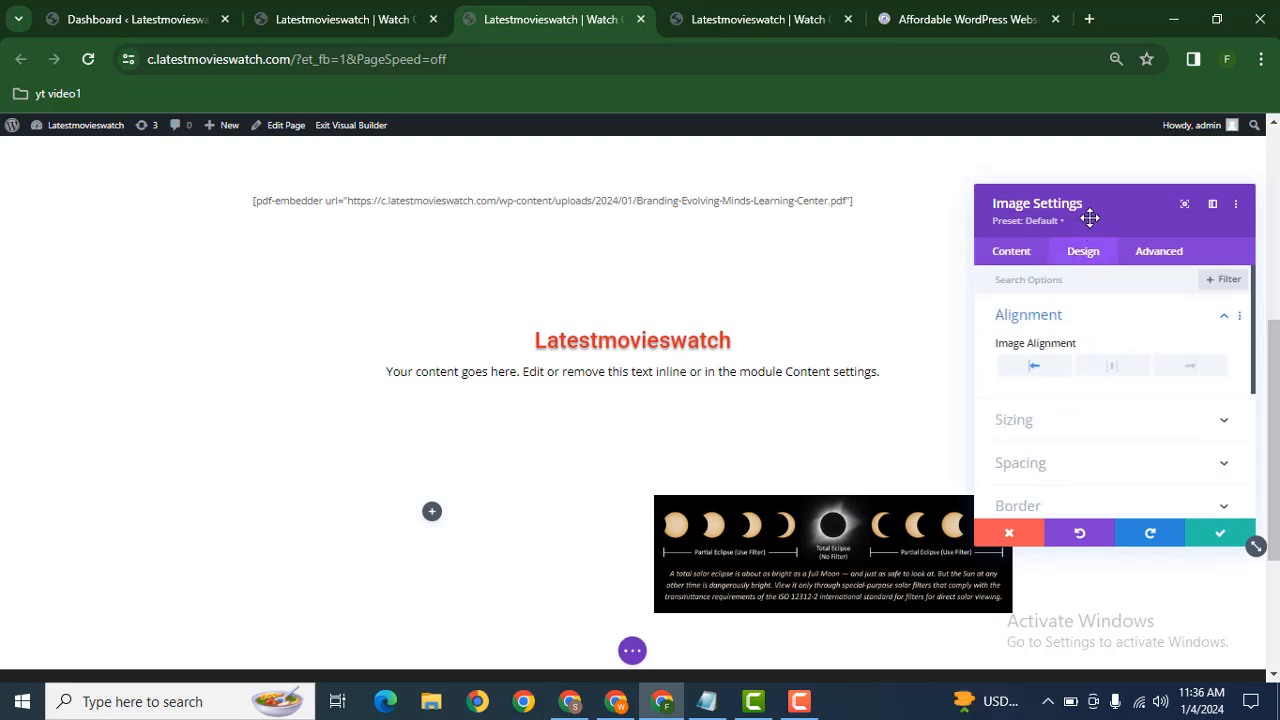
drag(1090, 211, 1083, 123)
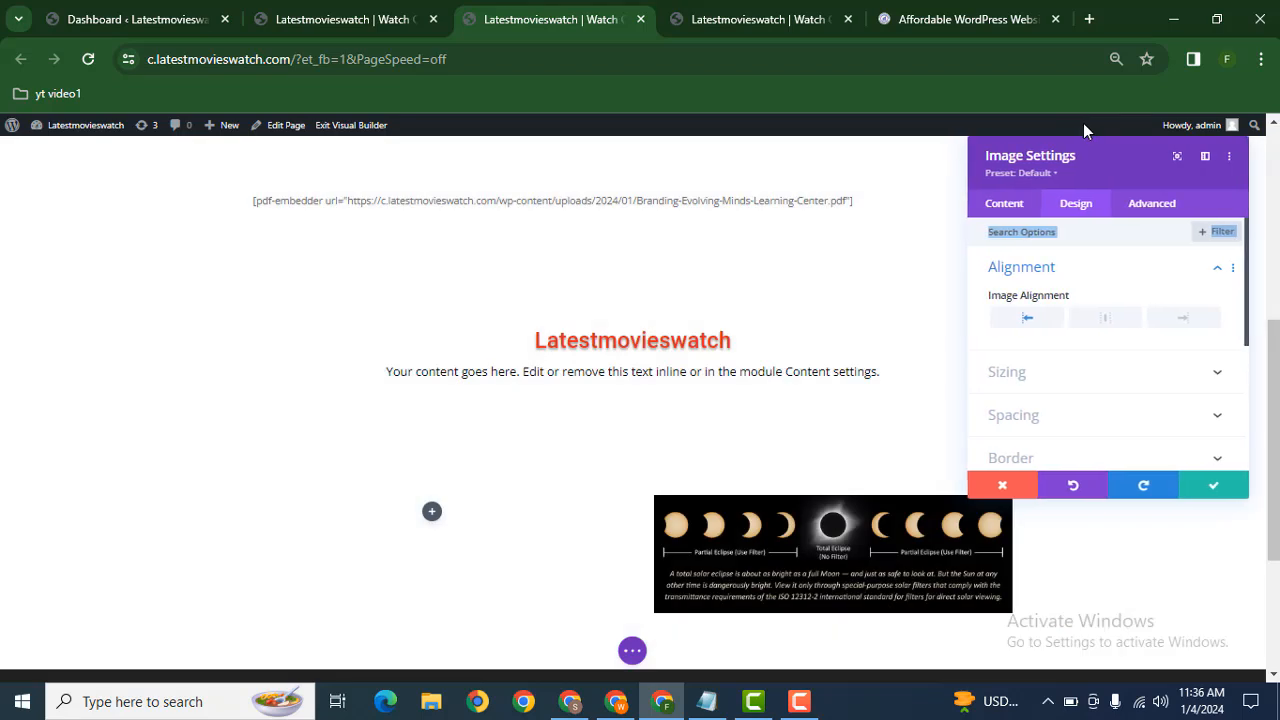
click(1107, 320)
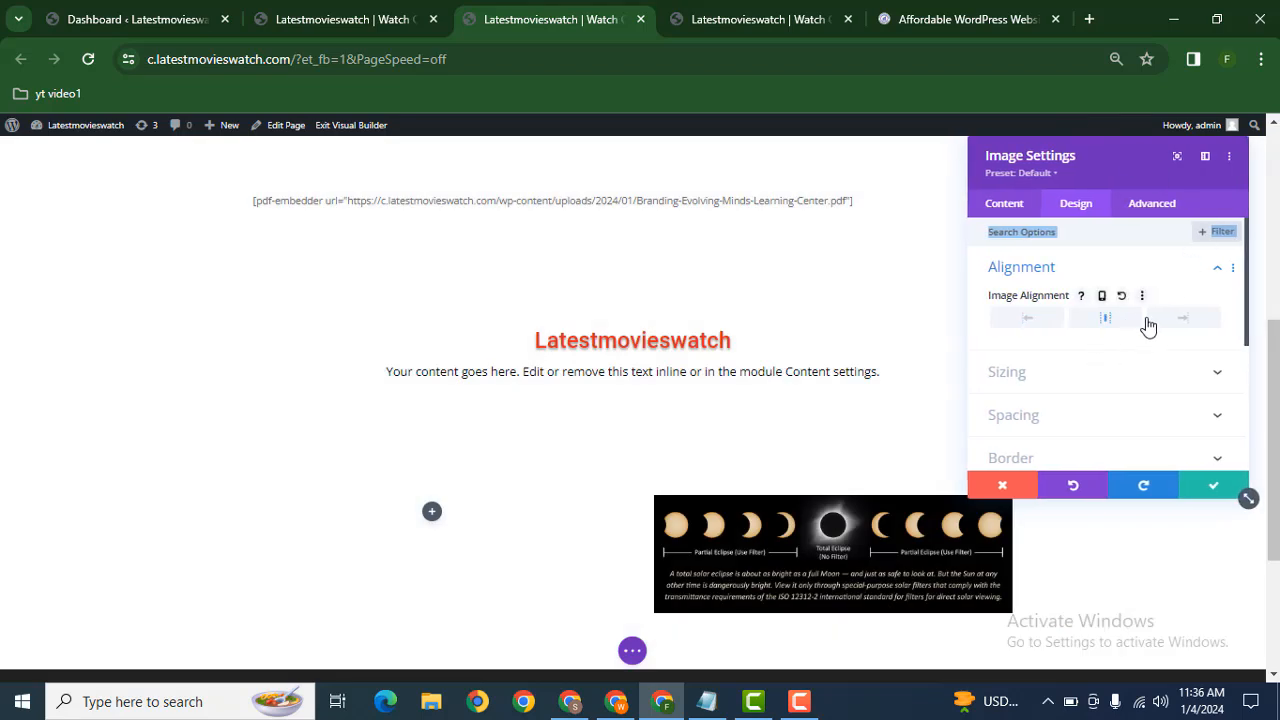
click(1036, 322)
Step: Try Force Fullwidth on the image, switch it back off, and set the image width to 45%
click(1034, 385)
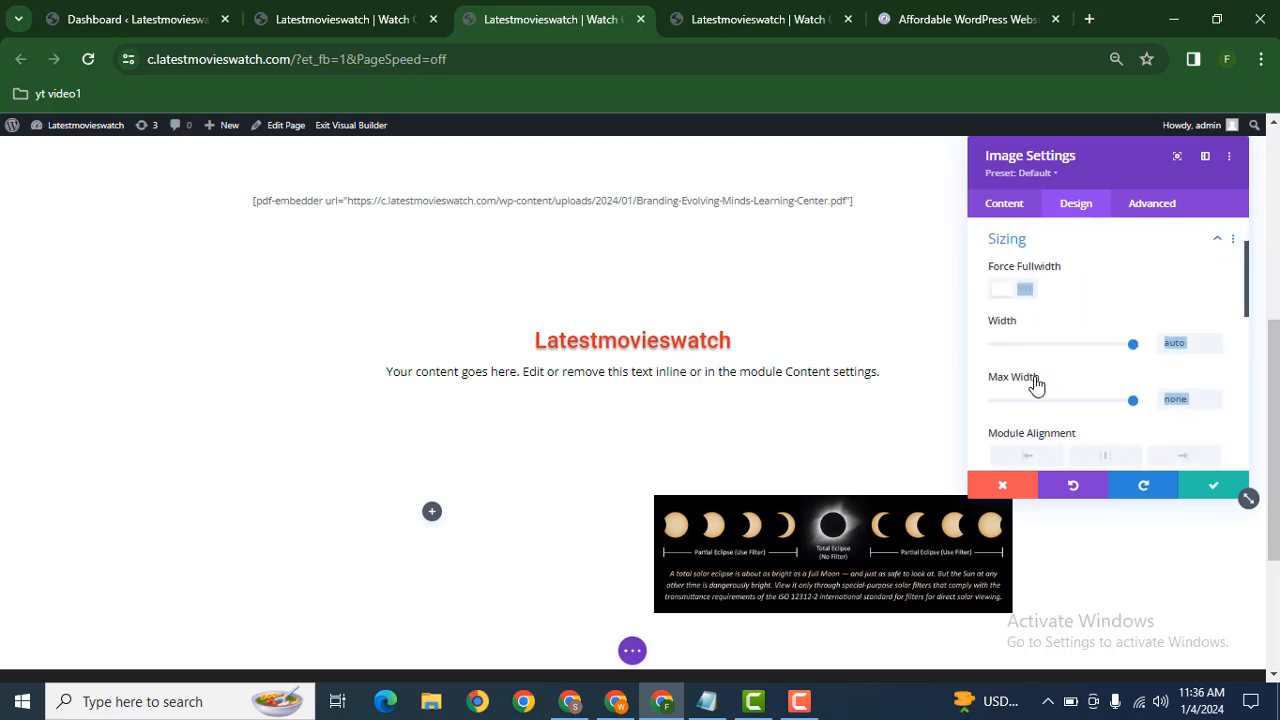
click(1027, 299)
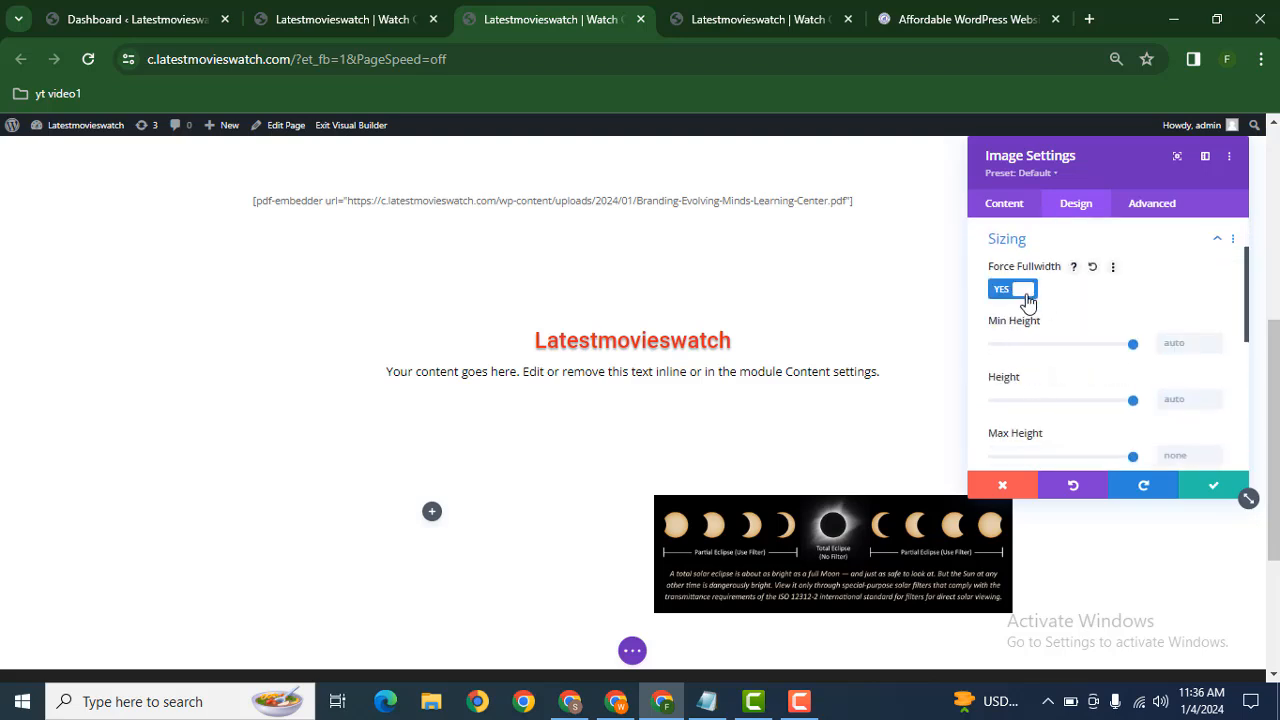
click(1025, 299)
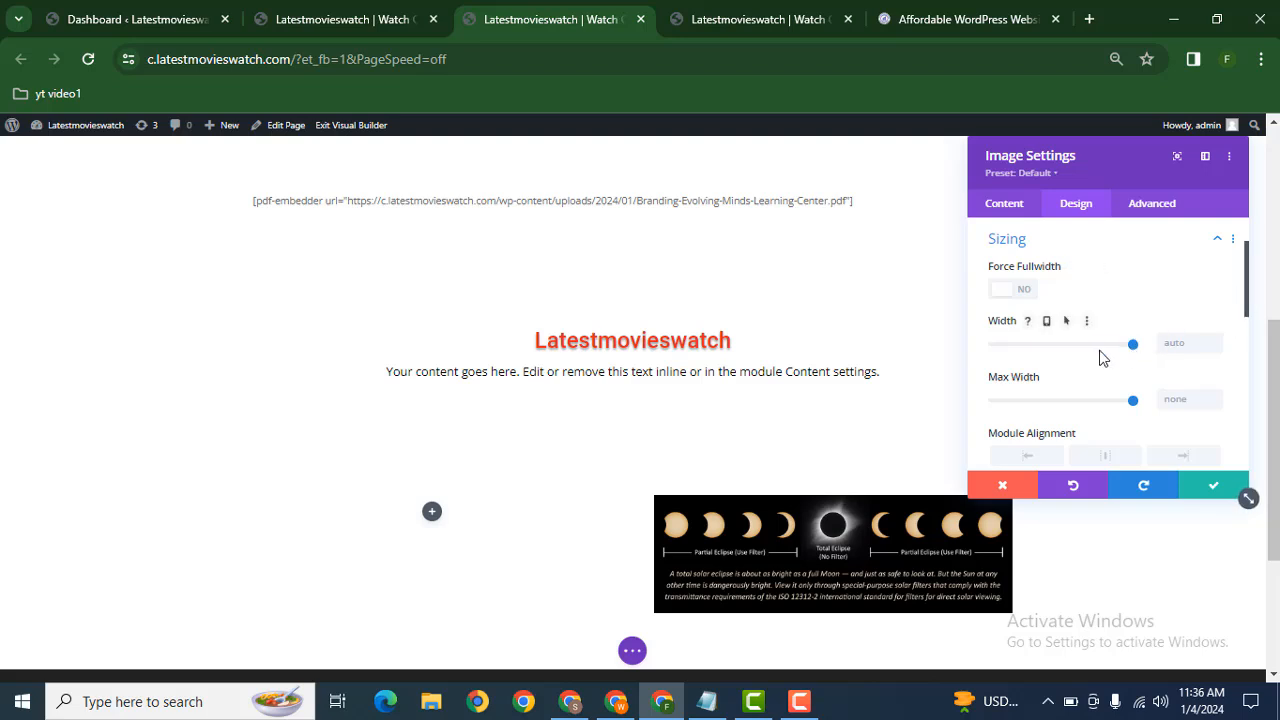
drag(1099, 350, 1060, 362)
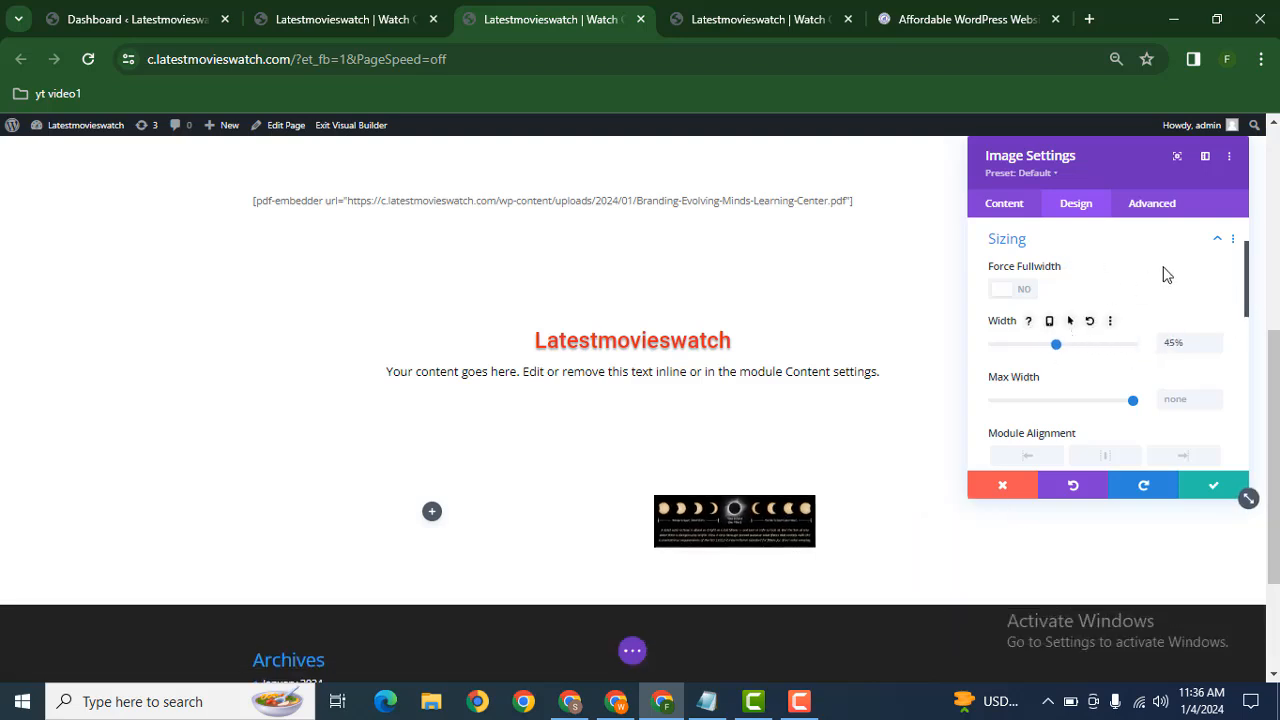
Step: Centre the resized eclipse image within its column
scroll(1248, 268, up, 1)
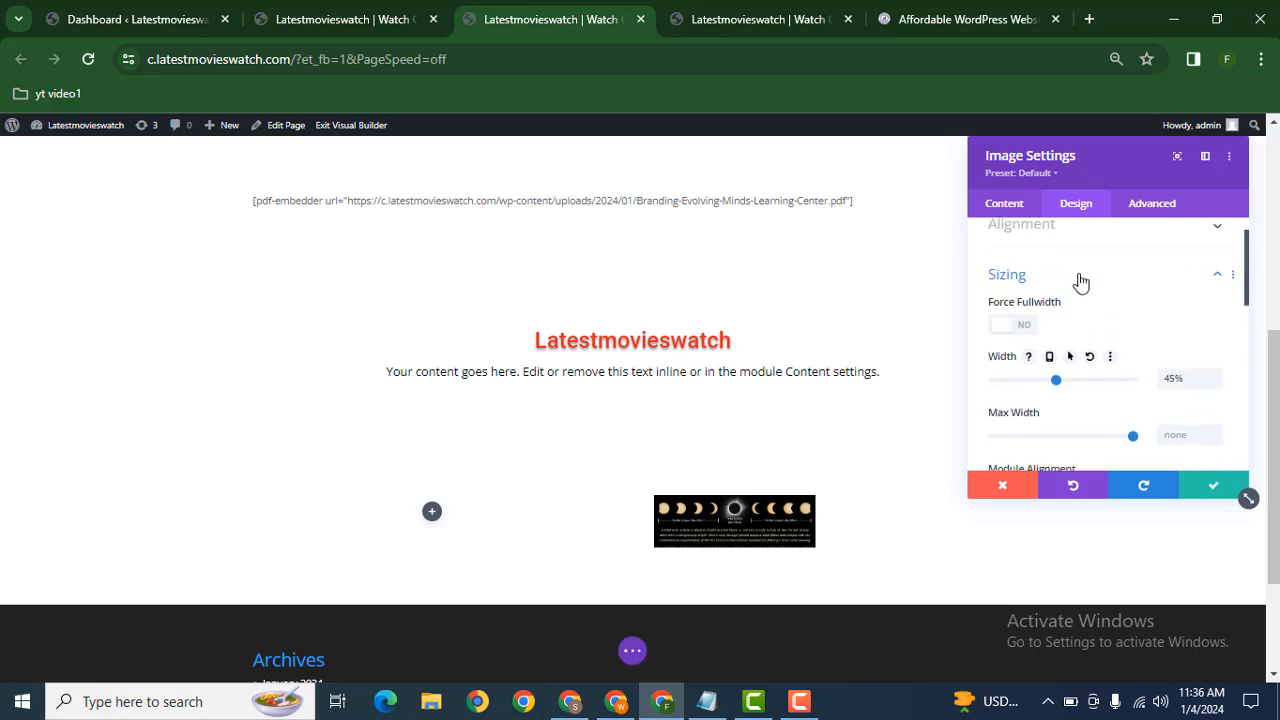
click(1049, 240)
click(1106, 317)
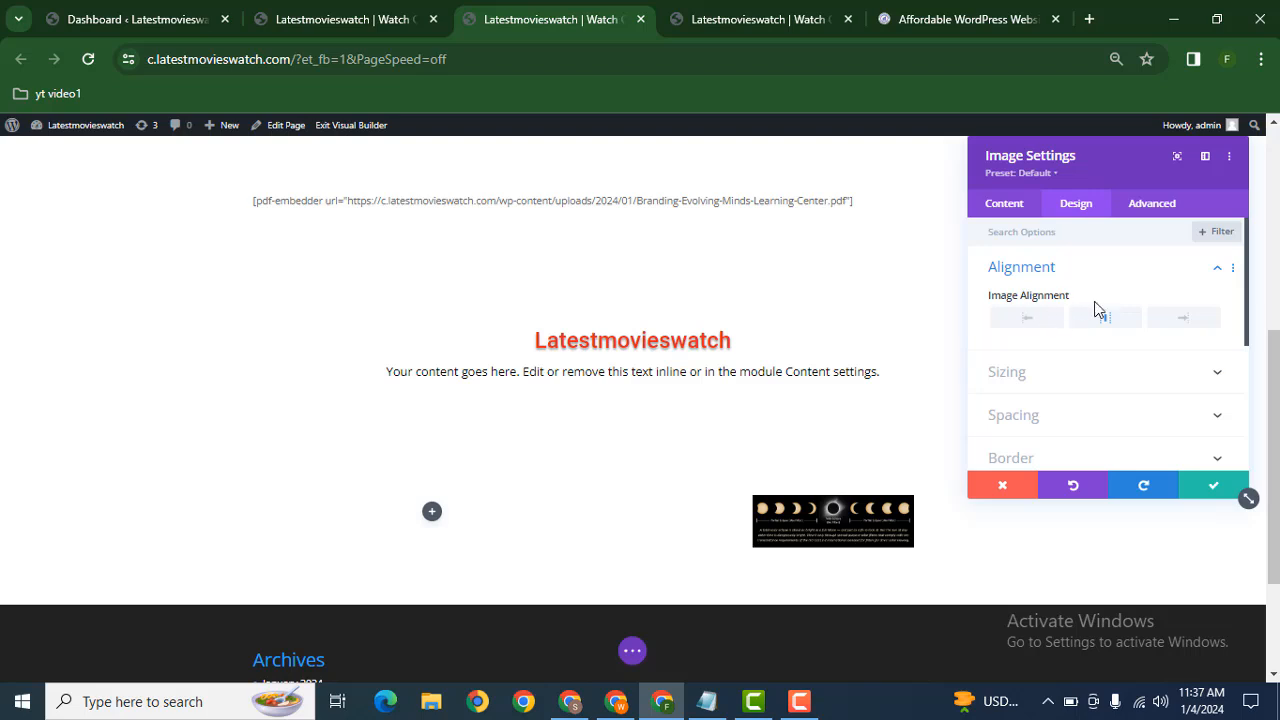
Step: Set the eclipse image's left margin to 3px in its spacing settings
click(1029, 386)
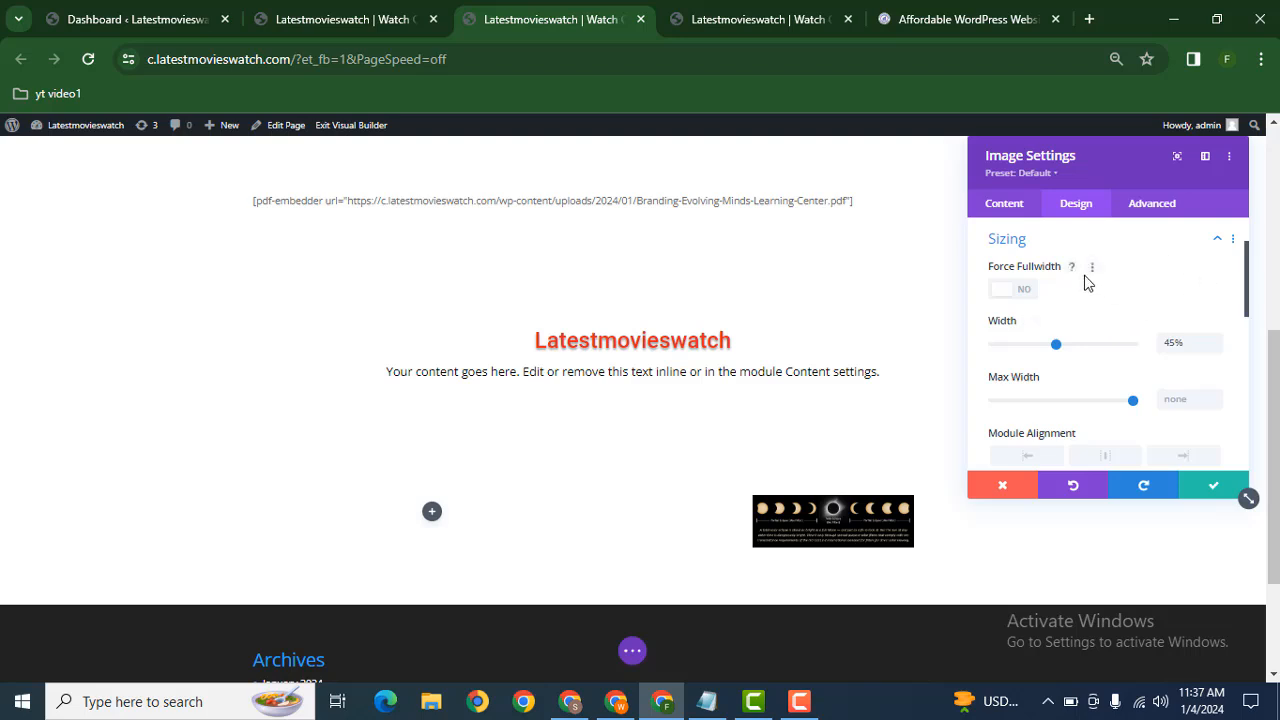
click(1066, 250)
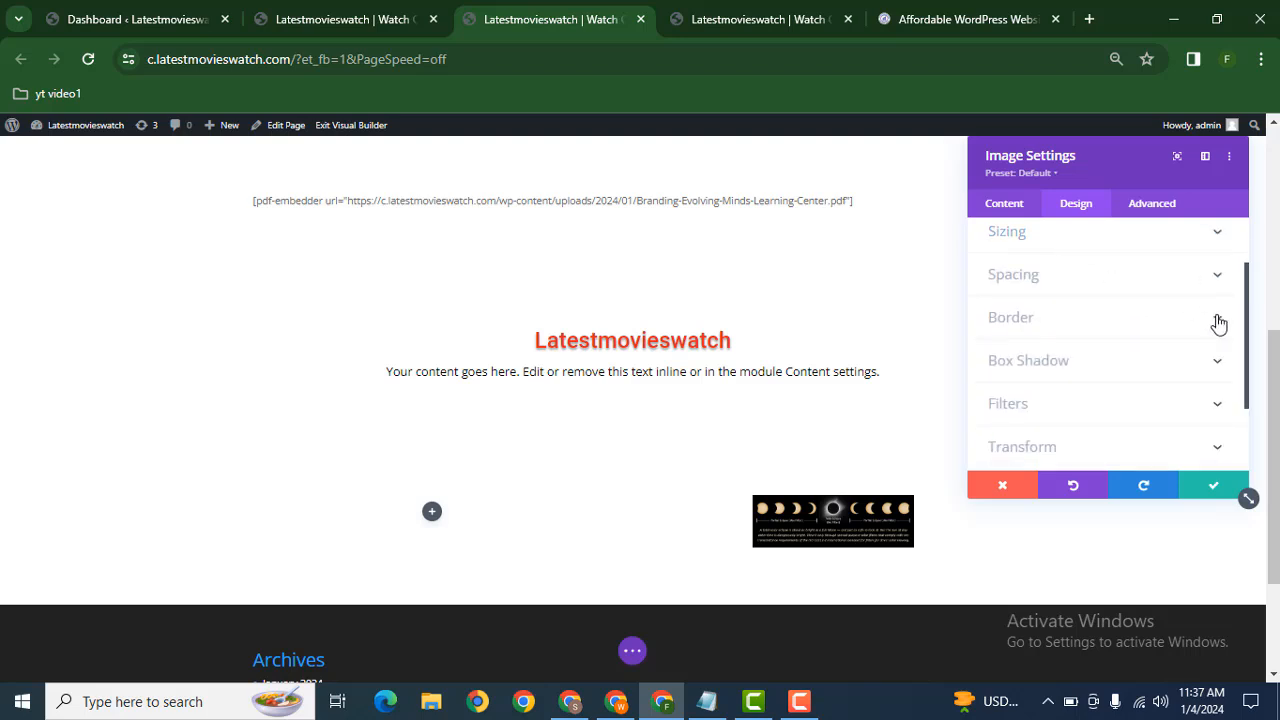
click(1057, 282)
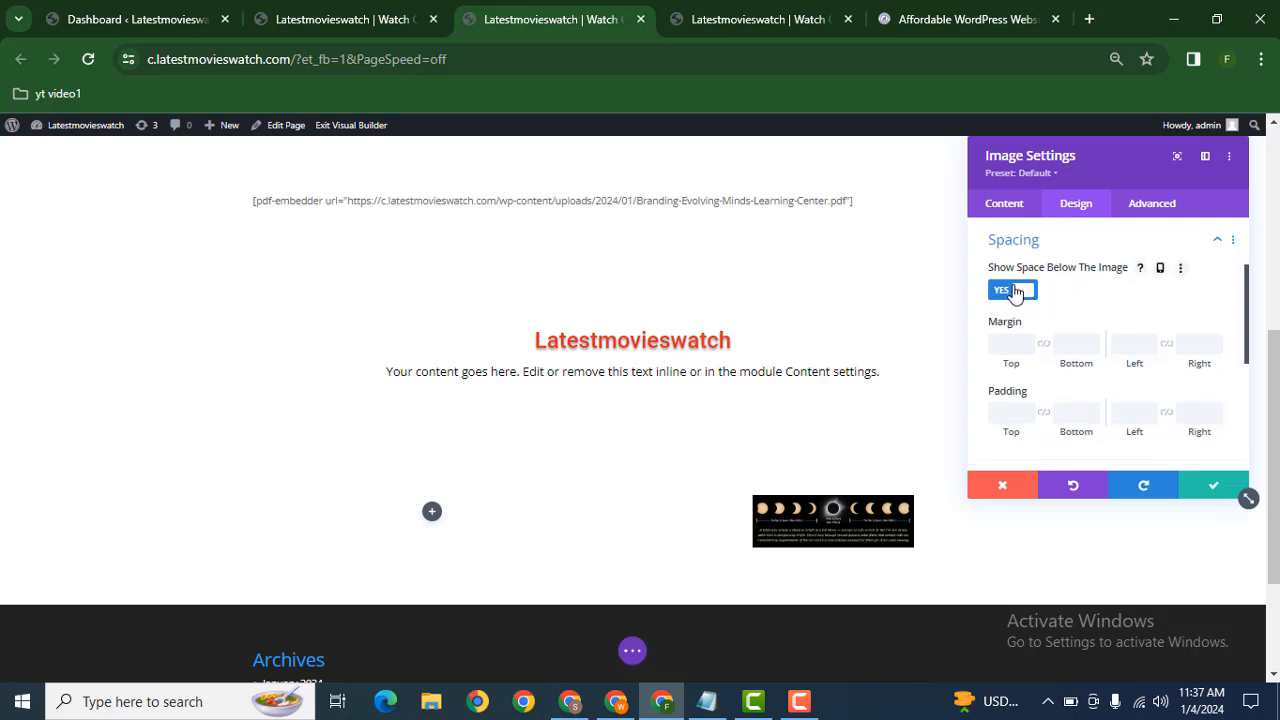
click(1150, 342)
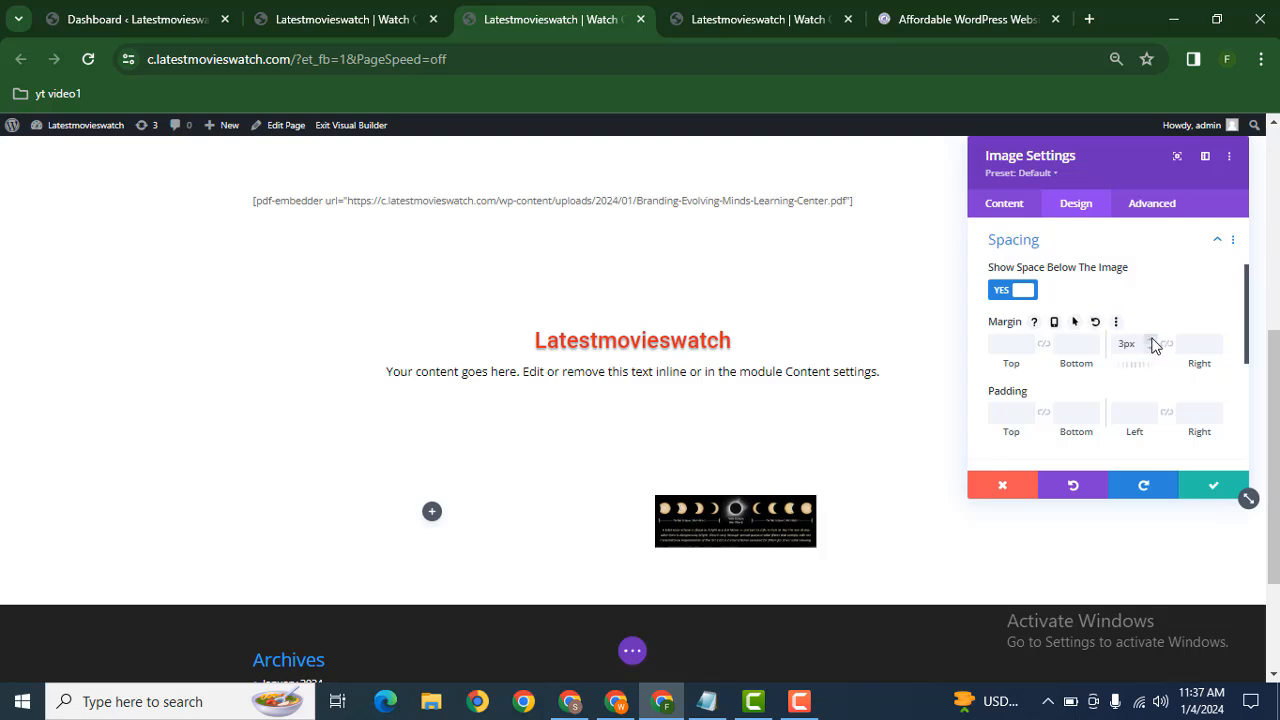
Step: Try raising the eclipse image's left margin to 9px and beyond, and clear the left margin value
click(1152, 343)
click(1152, 343)
click(1153, 343)
click(1153, 343)
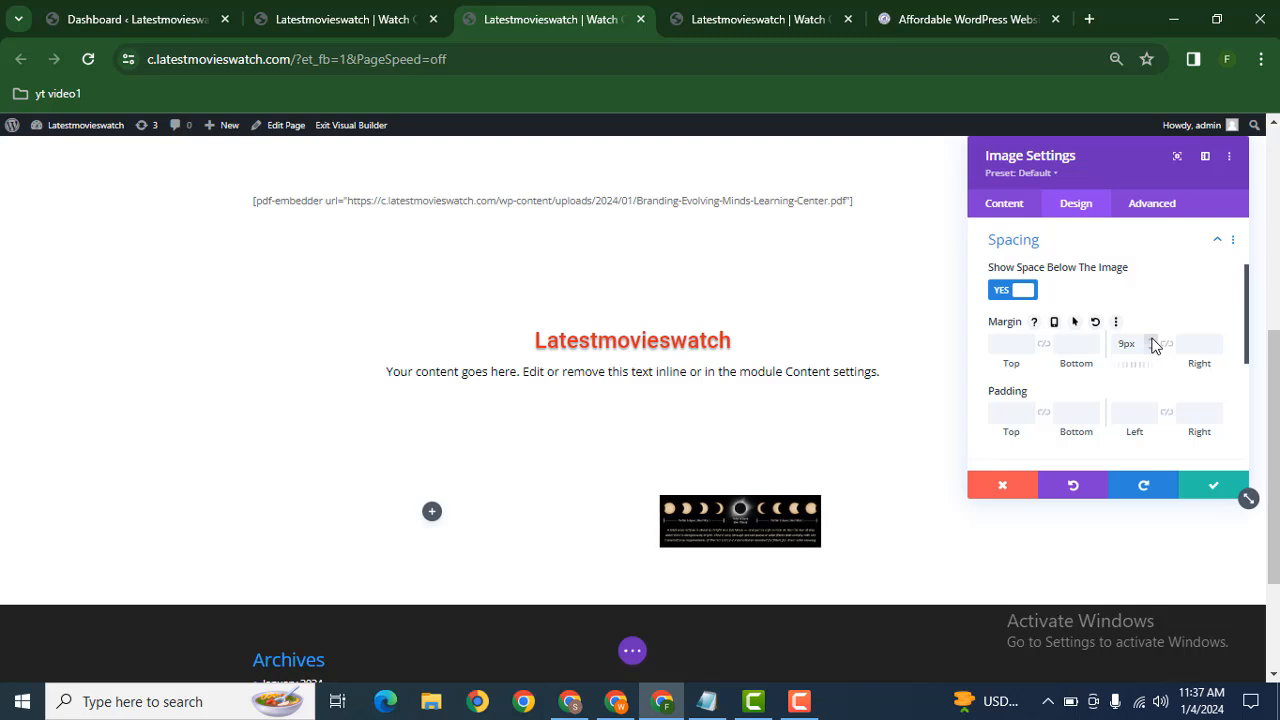
click(1153, 343)
click(1153, 343)
click(1153, 343)
click(1153, 343)
click(1153, 343)
click(1153, 343)
click(1152, 343)
click(1152, 343)
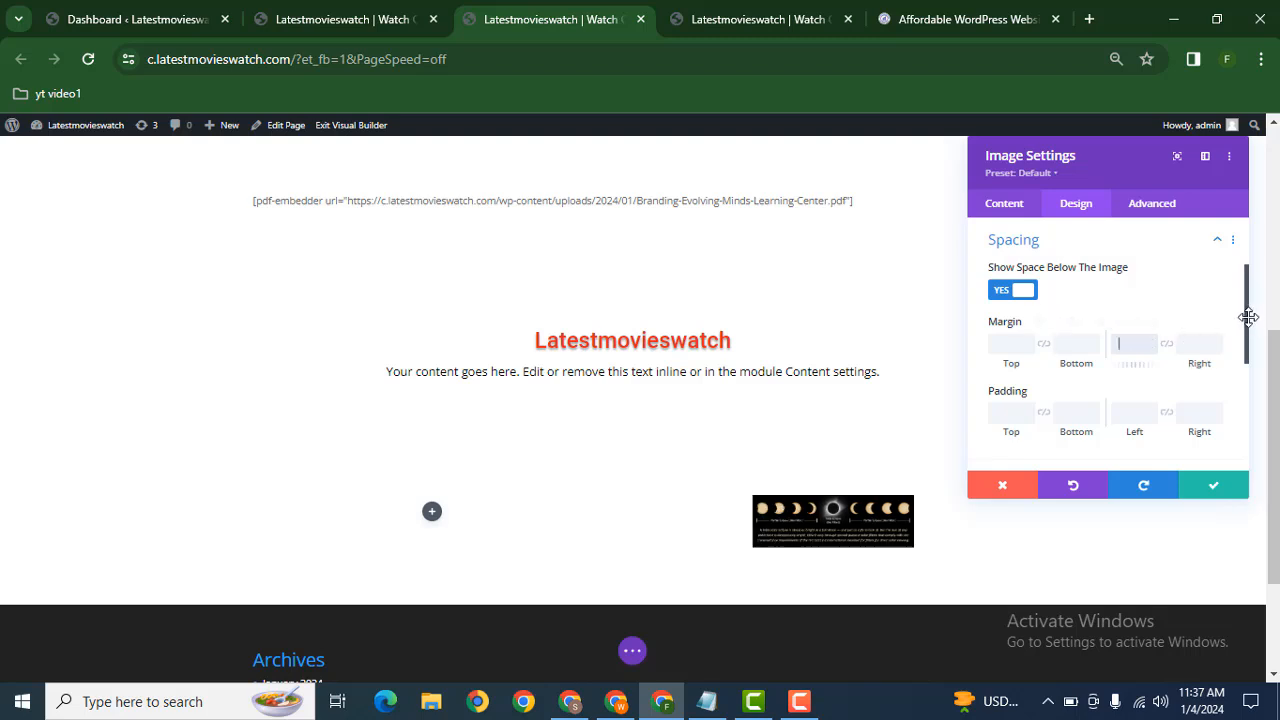
Step: Try 200px rounded corners on the eclipse image's border and clear the rounding
drag(1248, 319, 1249, 385)
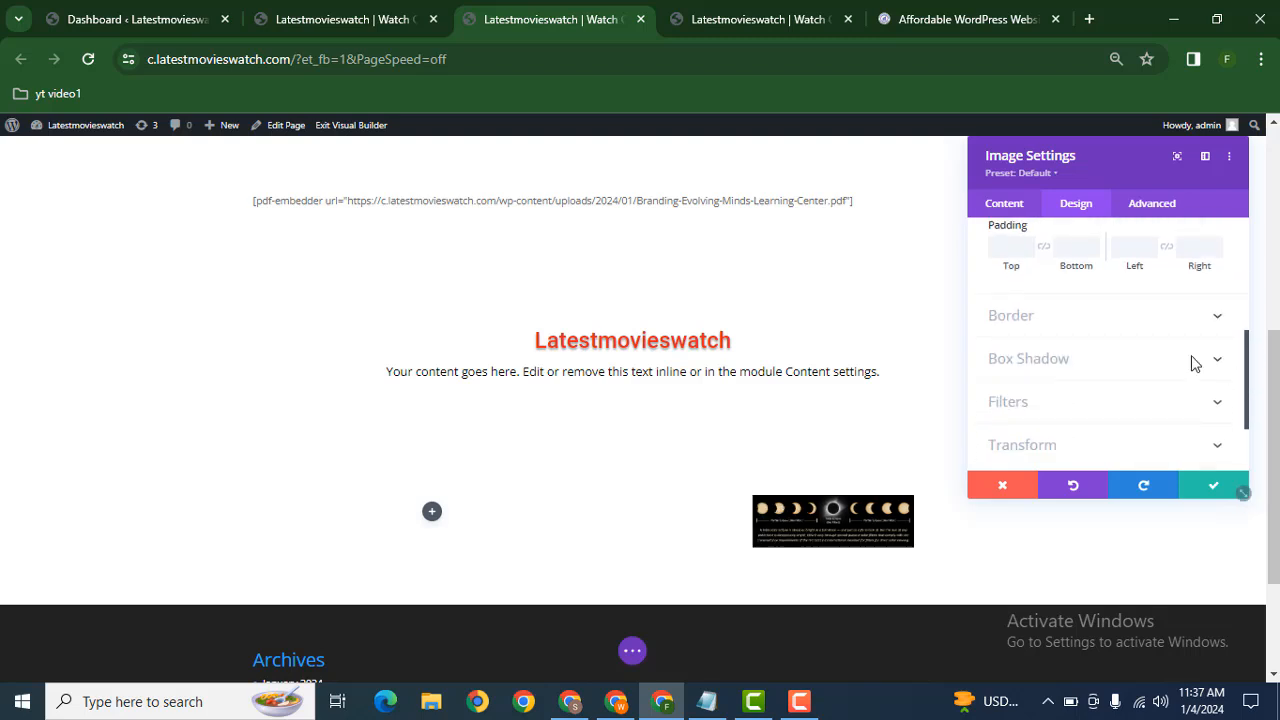
click(1077, 317)
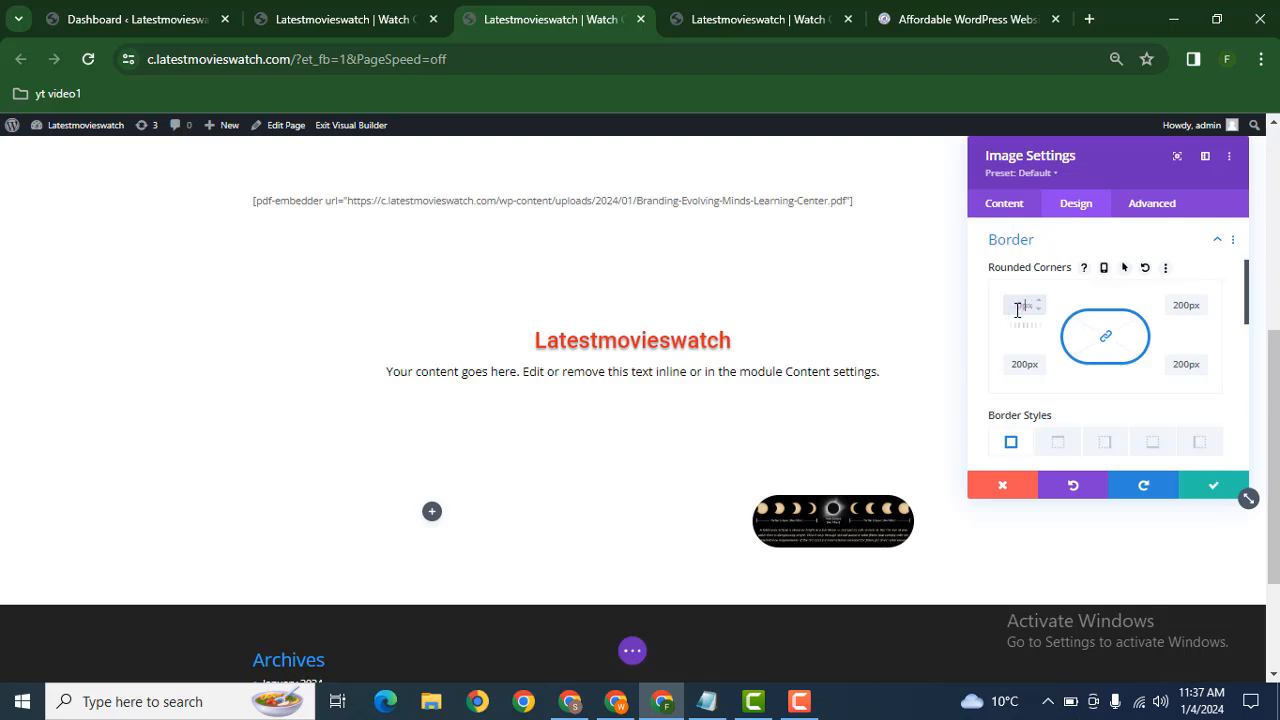
key(BackSpace)
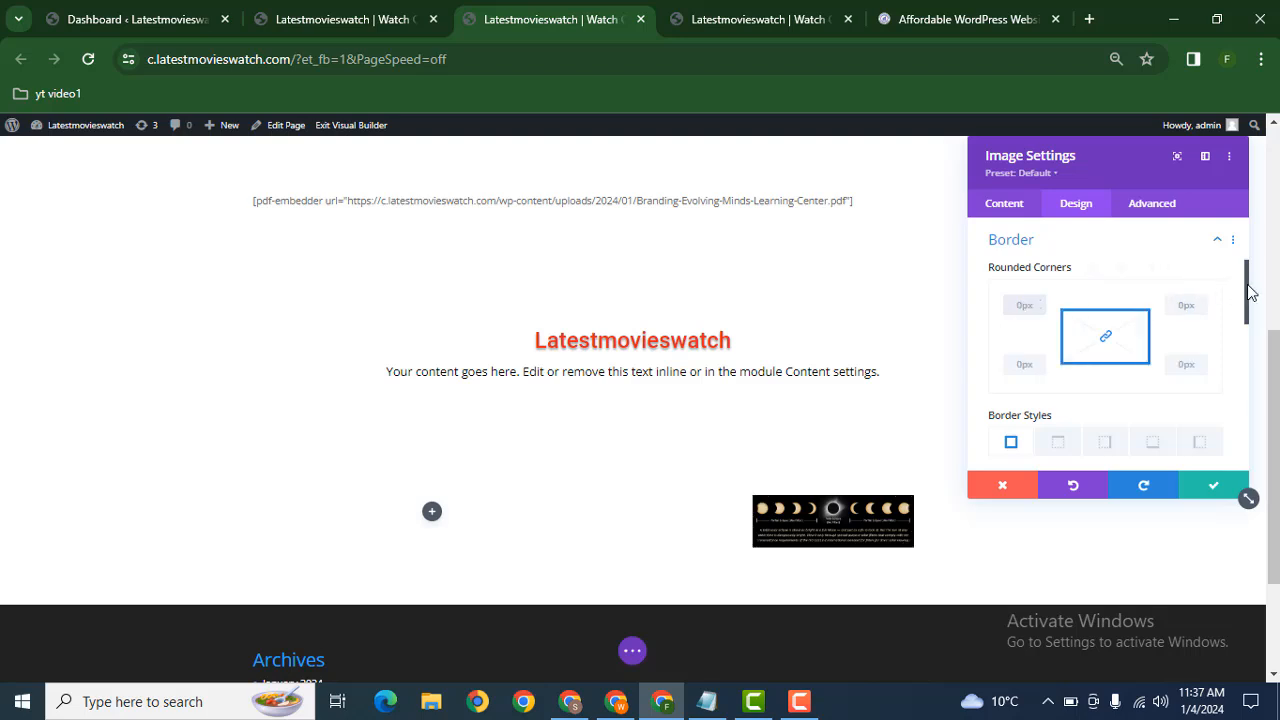
Step: Set the eclipse image's border colour to orange, try a 10px border width, and clear the width
drag(1249, 293, 1249, 358)
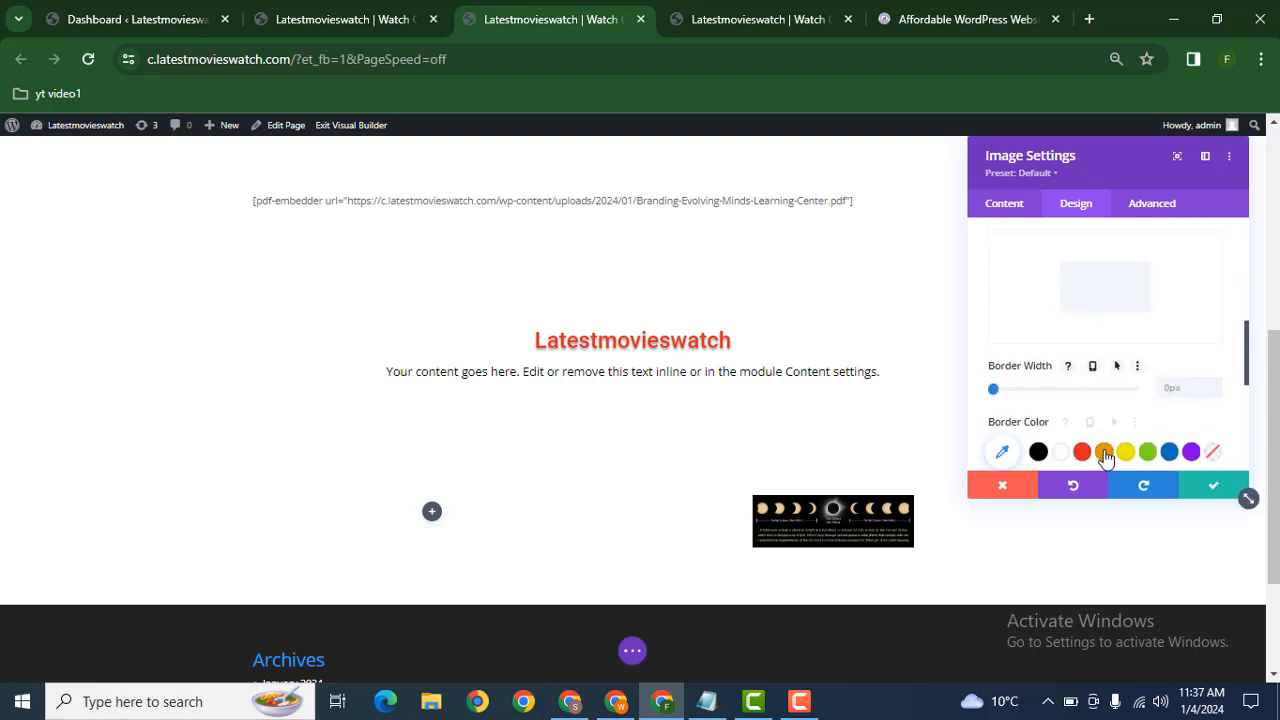
click(1104, 449)
click(1187, 390)
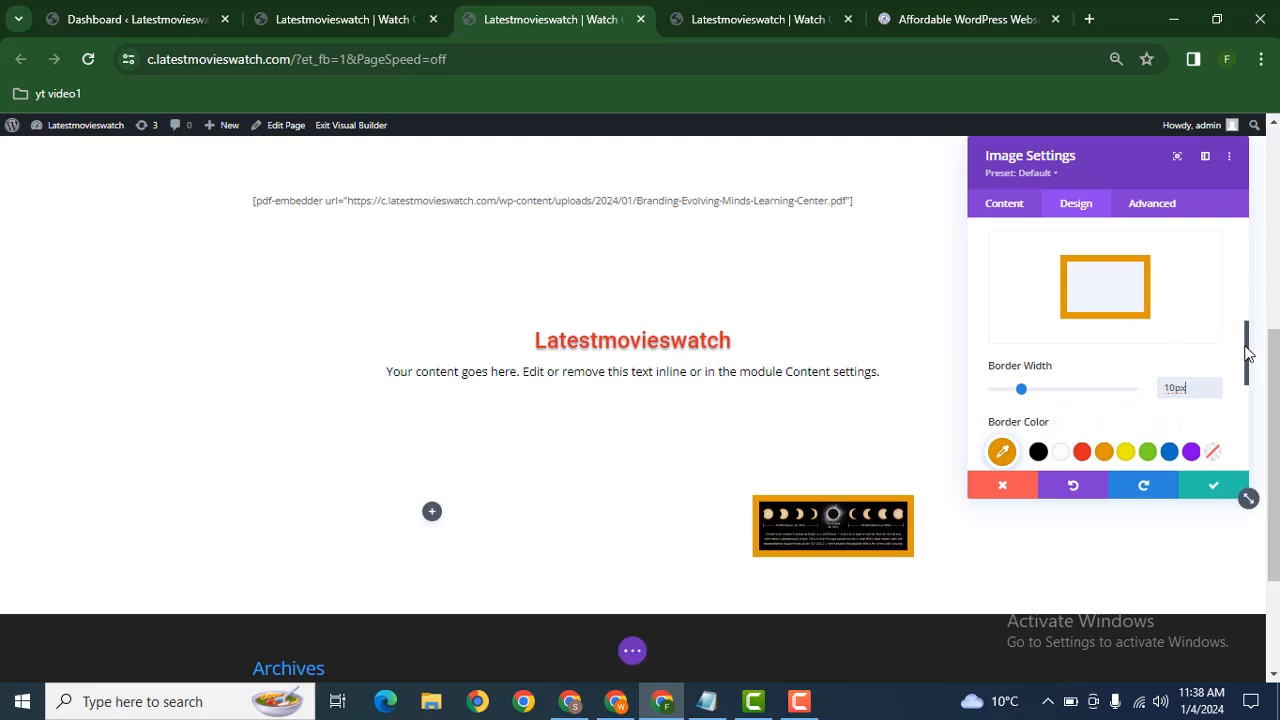
double_click(1175, 387)
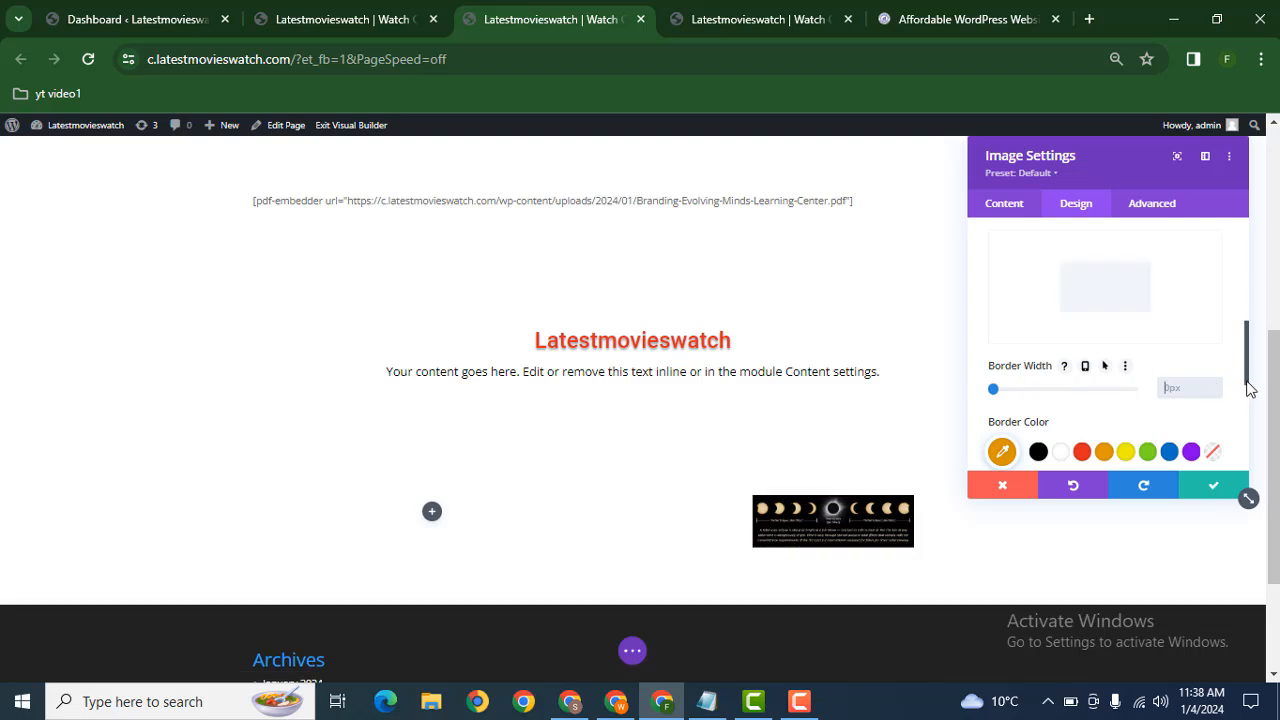
Step: Choose the top edge in the eclipse image's border styles and set its colour to green
drag(1247, 388, 1243, 366)
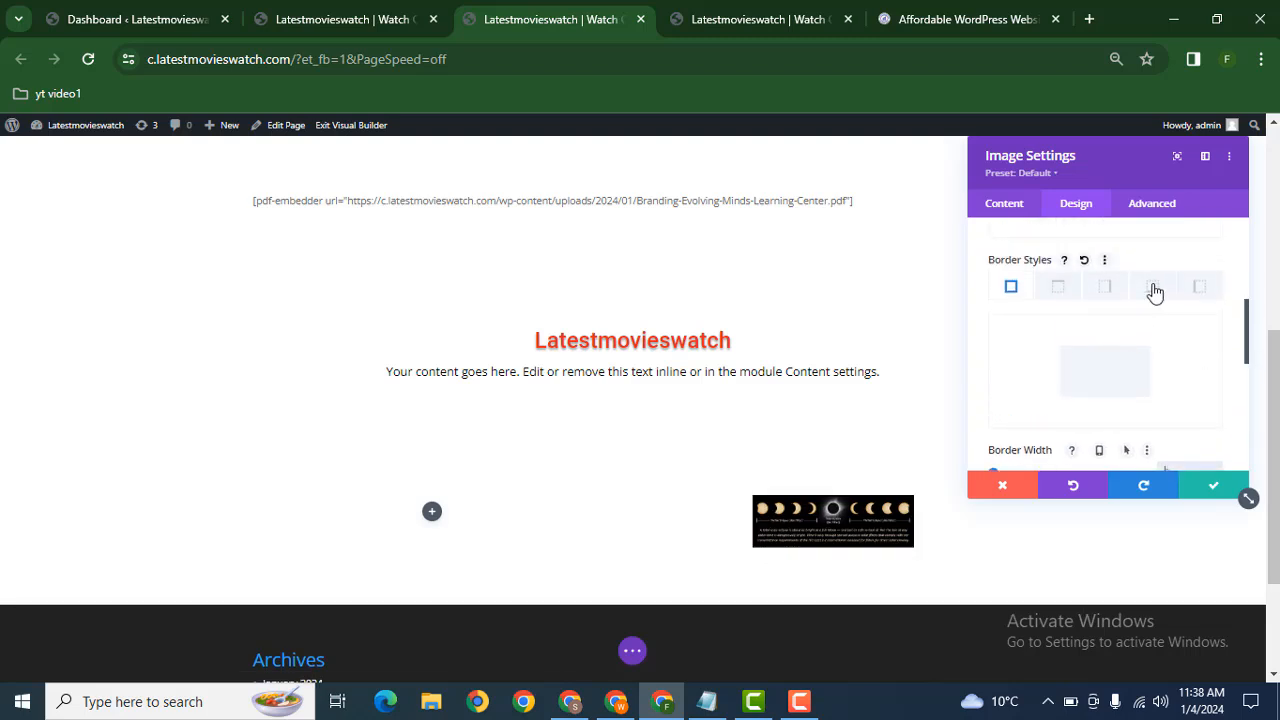
click(1057, 292)
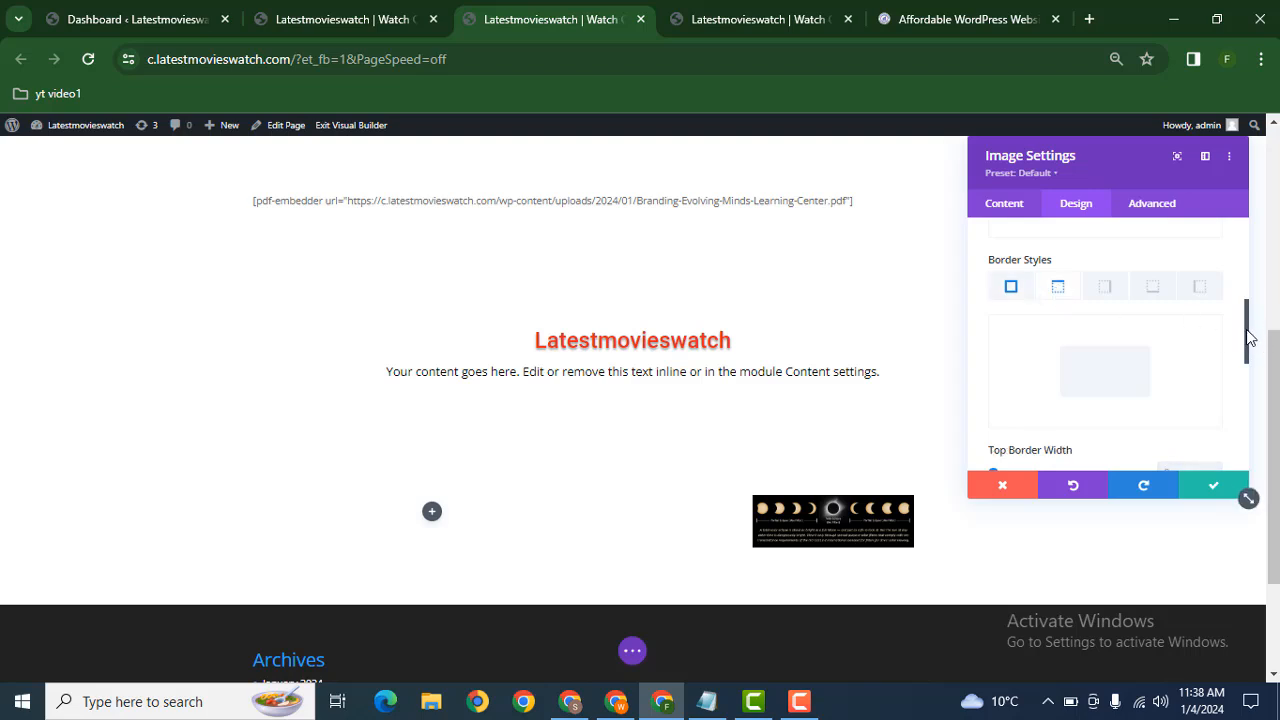
drag(1247, 337, 1247, 367)
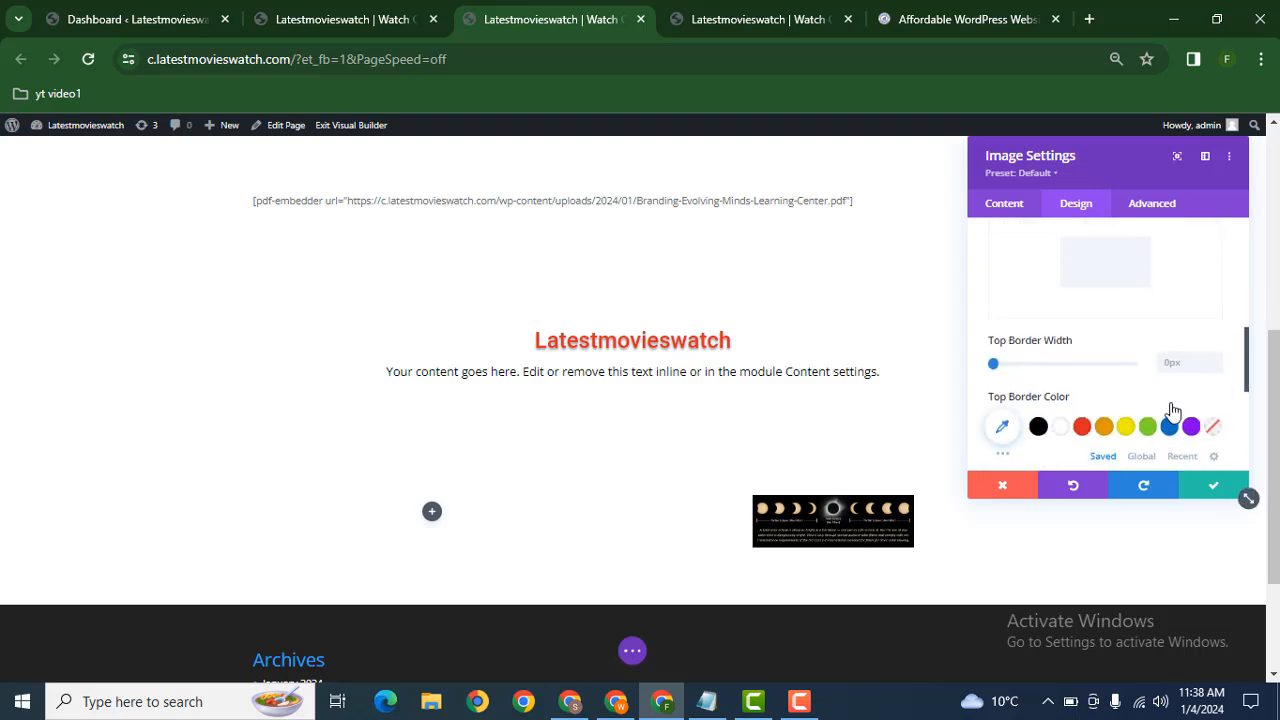
click(1147, 427)
click(1188, 361)
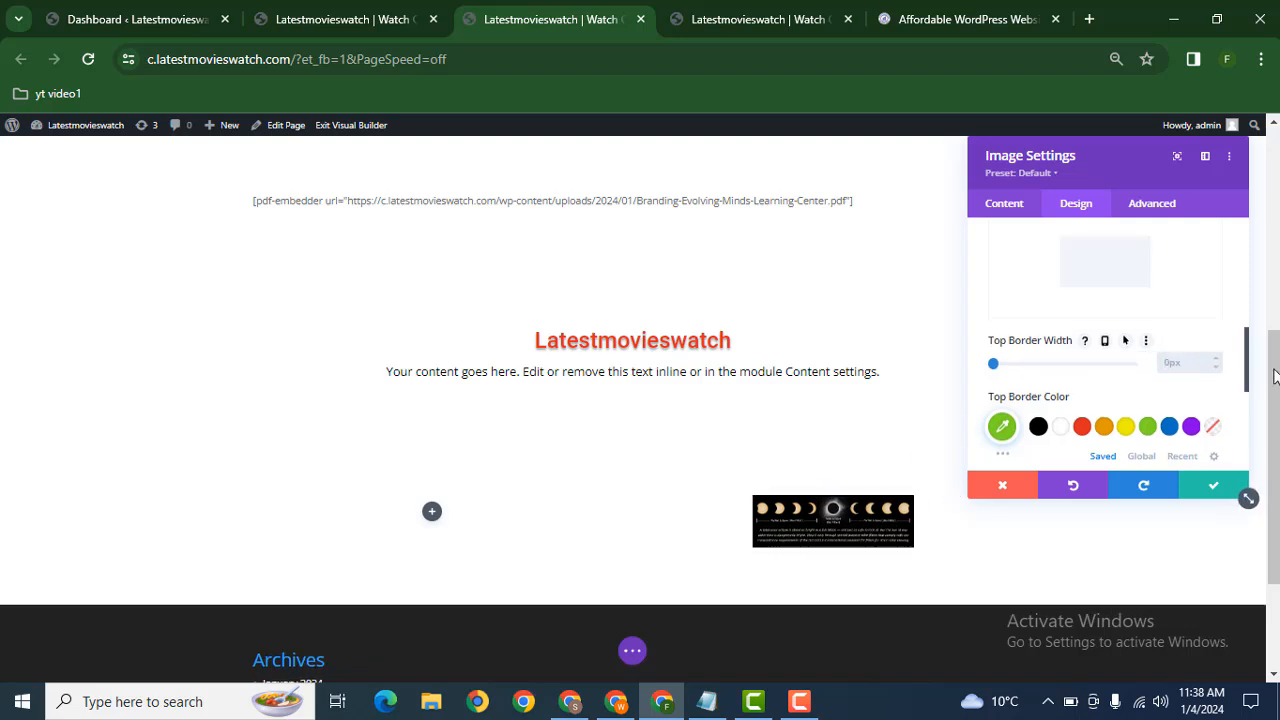
Step: Apply the first box shadow preset, an even shadow around all sides, to the eclipse image
drag(1249, 370, 1249, 414)
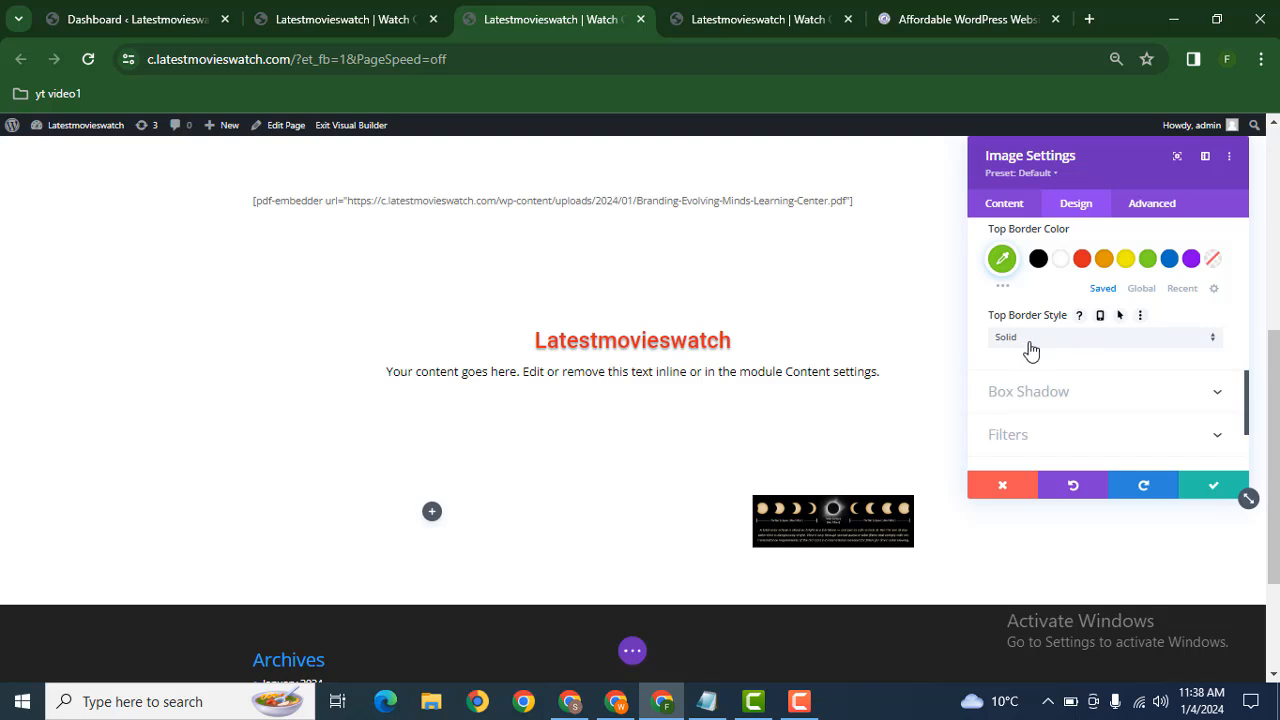
click(1089, 400)
click(1076, 309)
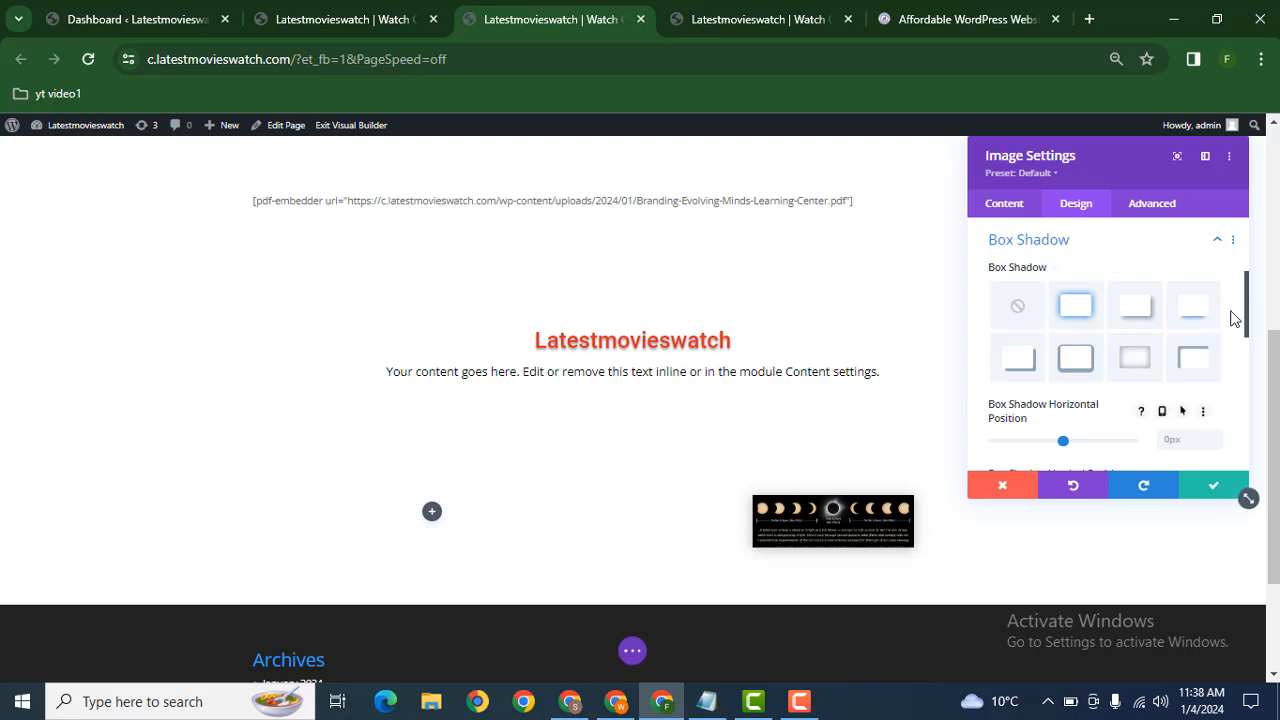
Step: Set the eclipse image's animation style to Fade
scroll(1257, 400, down, 4)
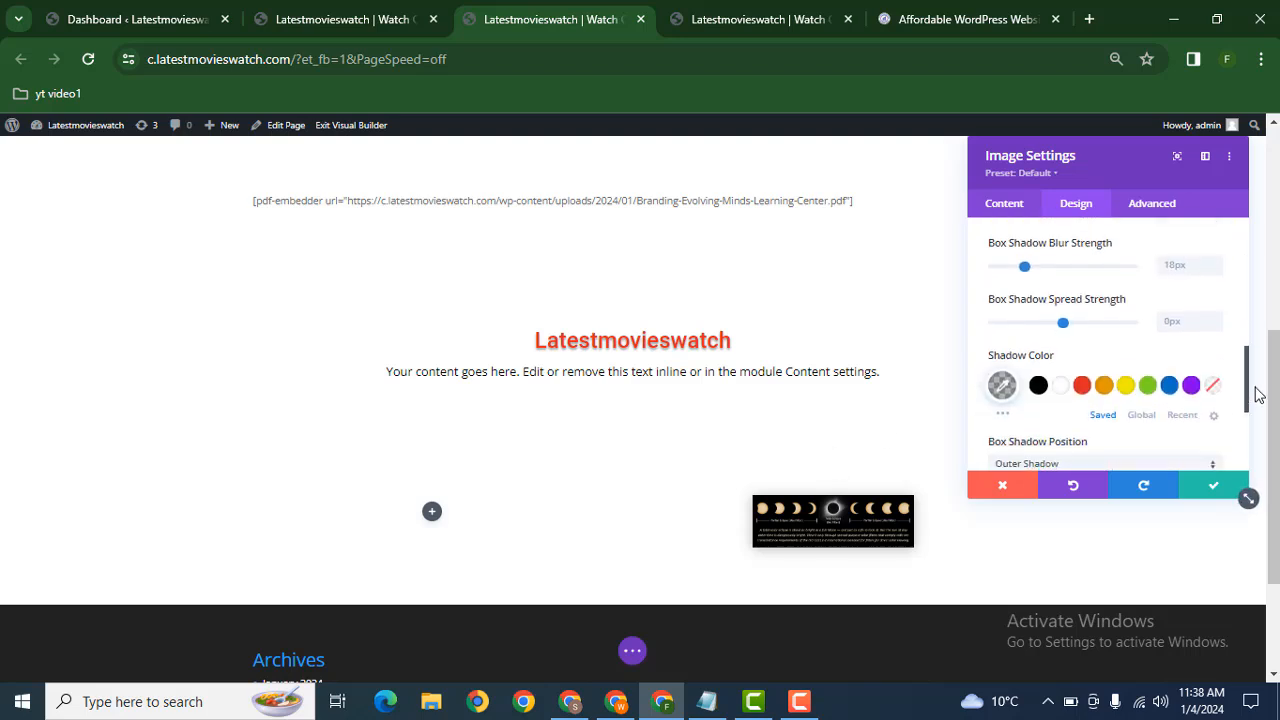
scroll(1257, 413, down, 3)
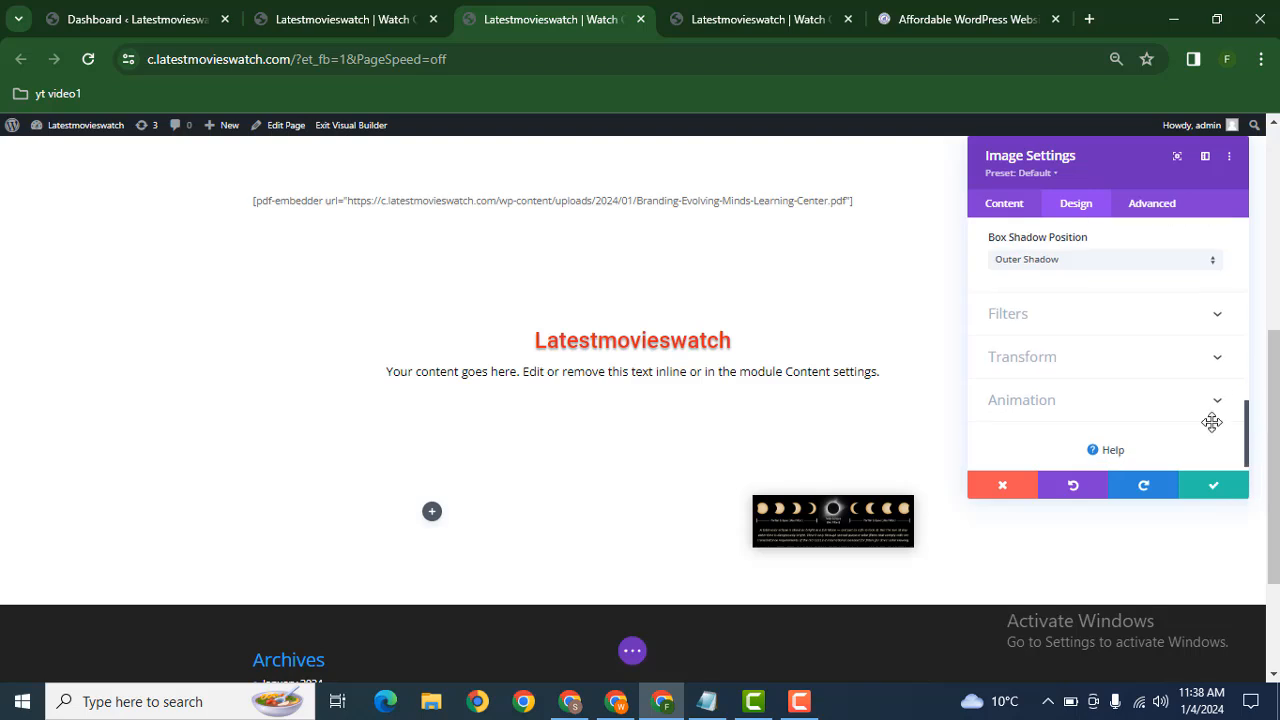
click(1072, 402)
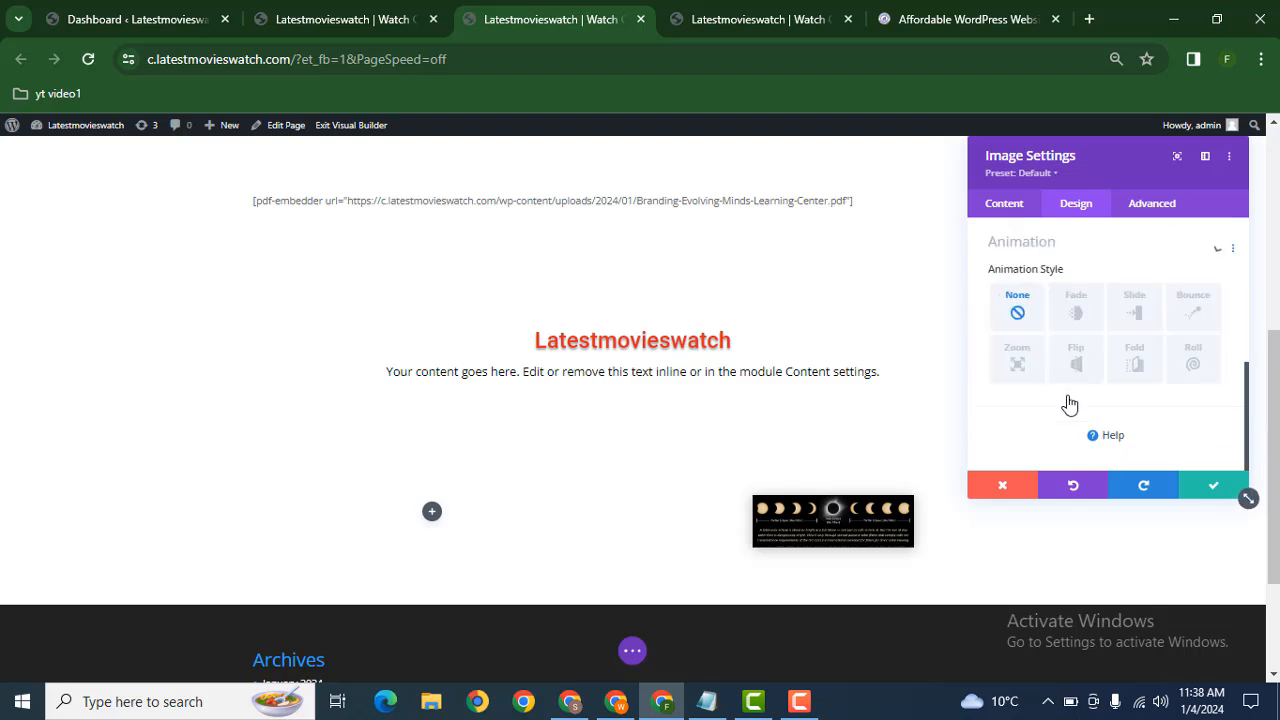
click(1068, 333)
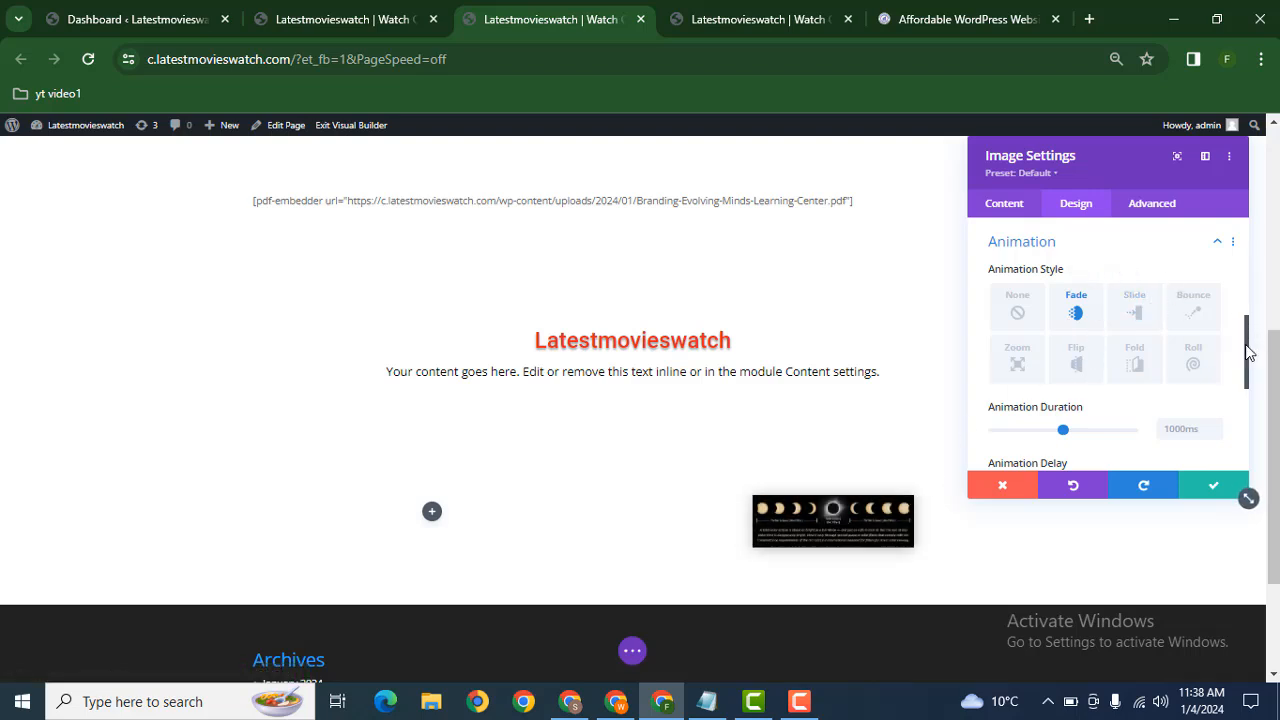
Step: View the image's Advanced option groups, save the module settings, and expand the builder's page controls
drag(1248, 352, 1228, 236)
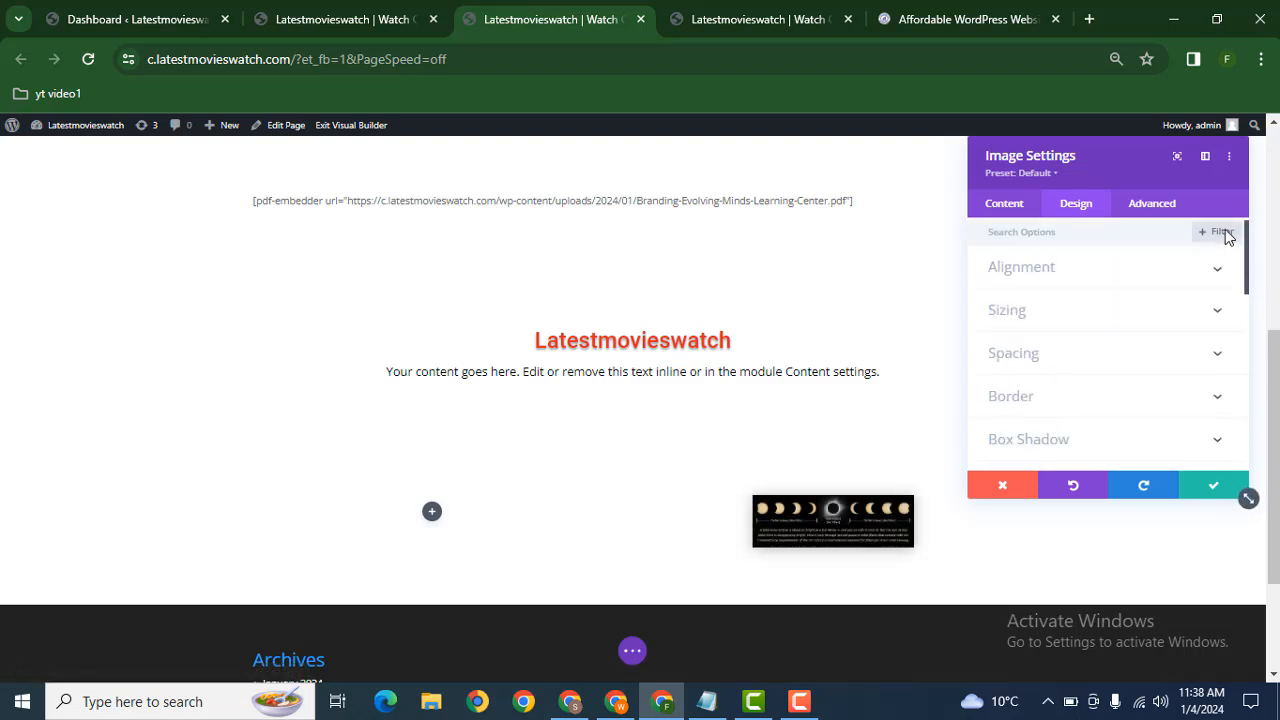
click(1140, 204)
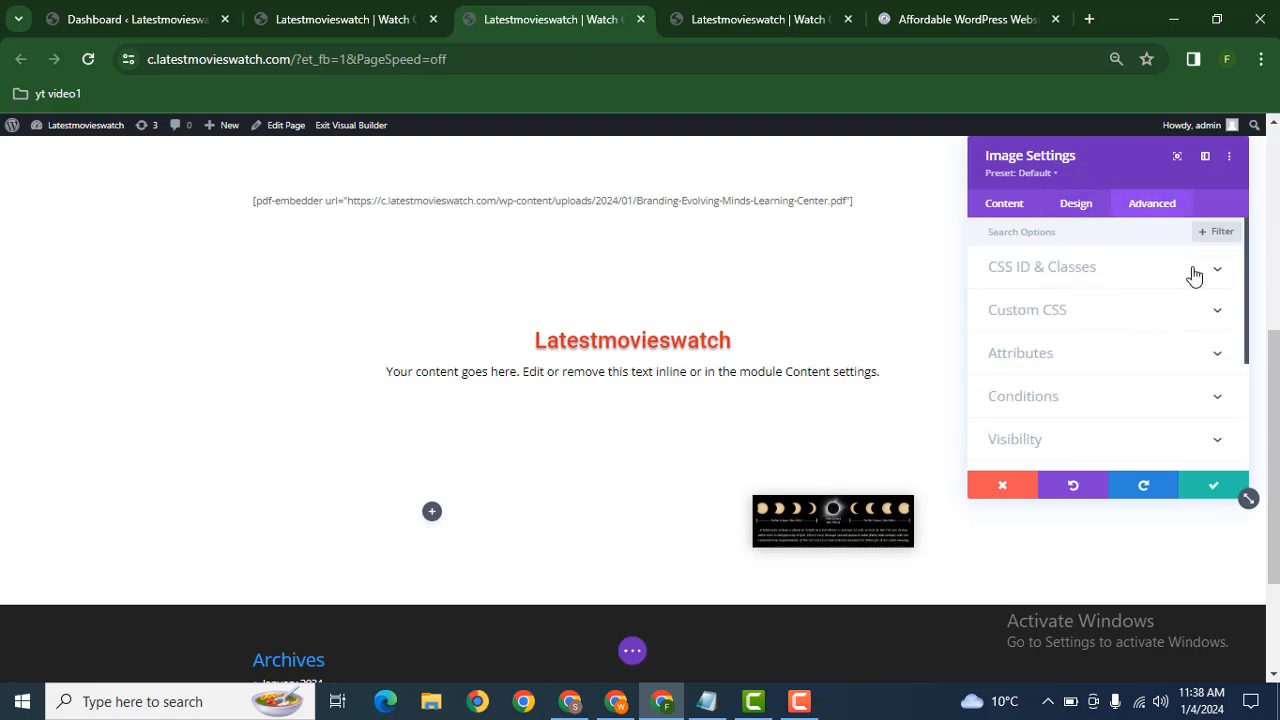
click(1213, 488)
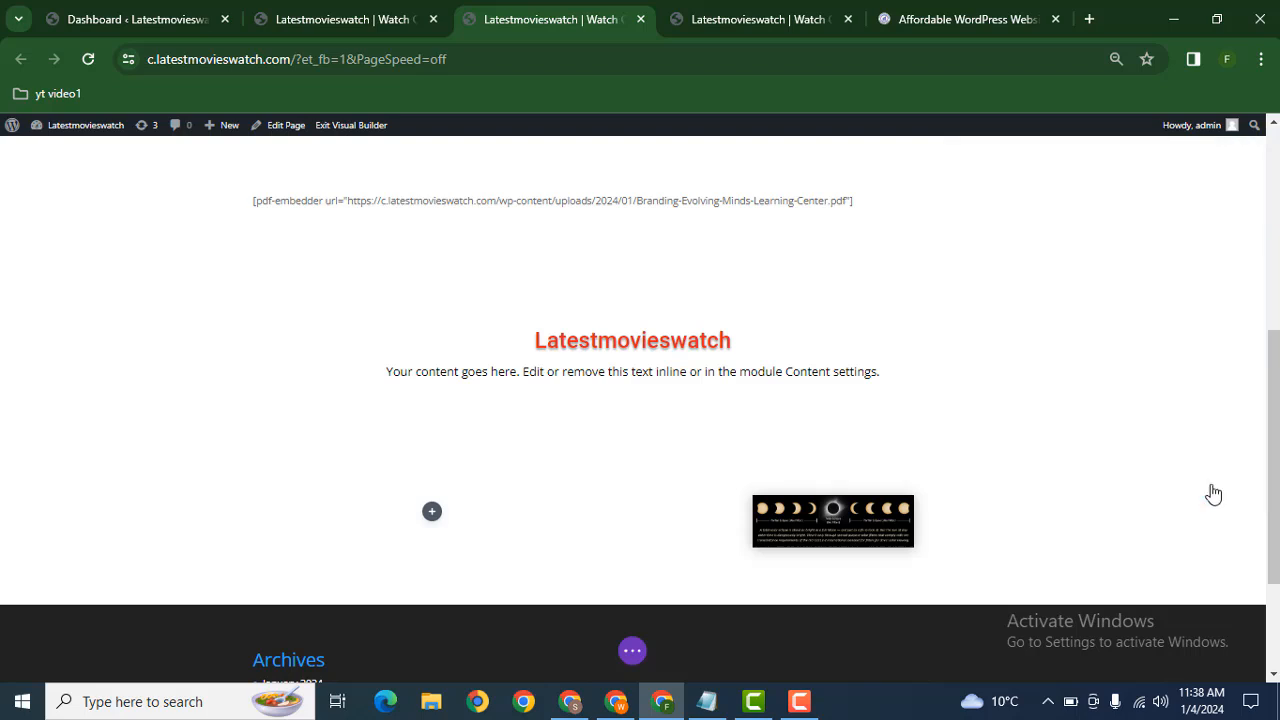
click(632, 650)
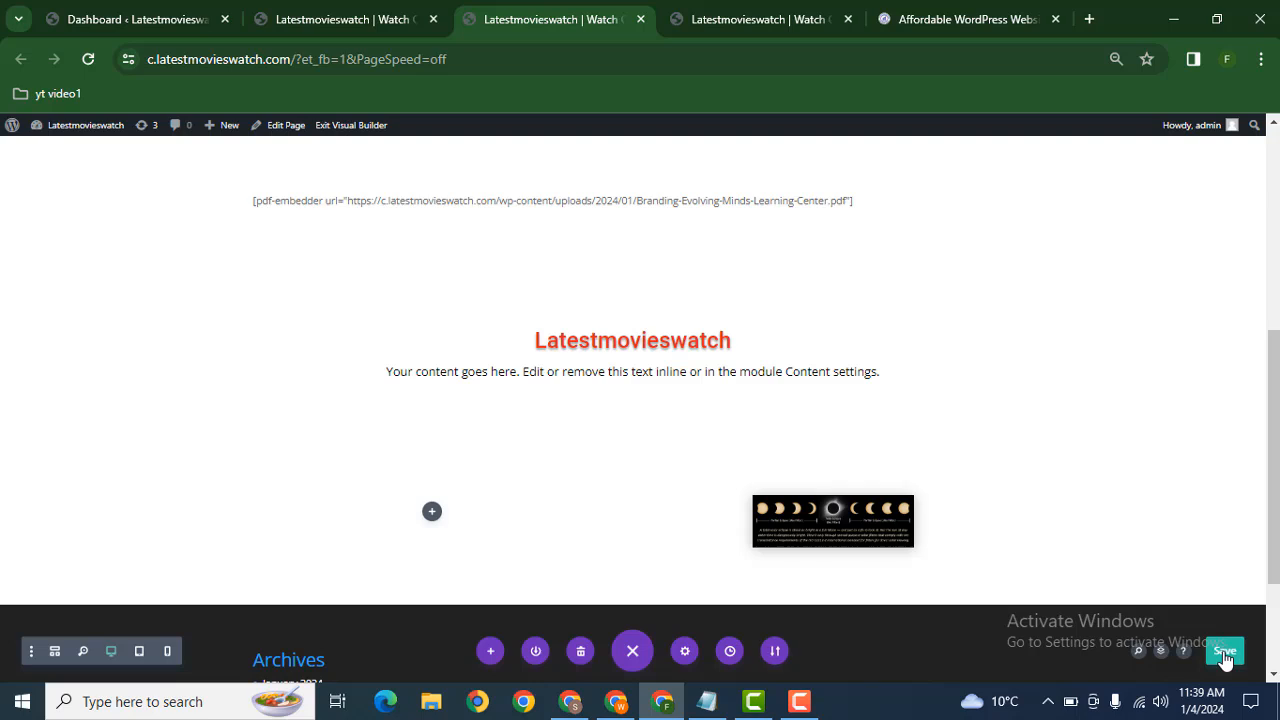